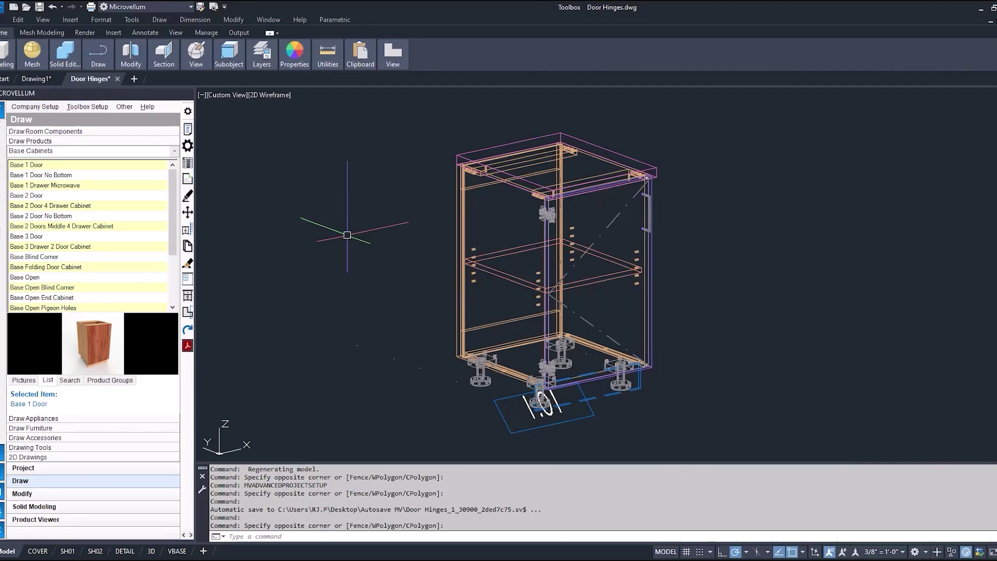
{"action": "scroll", "coordinate": [545, 215], "scroll_direction": "up", "scroll_amount": 5}
{"action": "scroll", "coordinate": [577, 239], "scroll_direction": "up", "scroll_amount": 5}
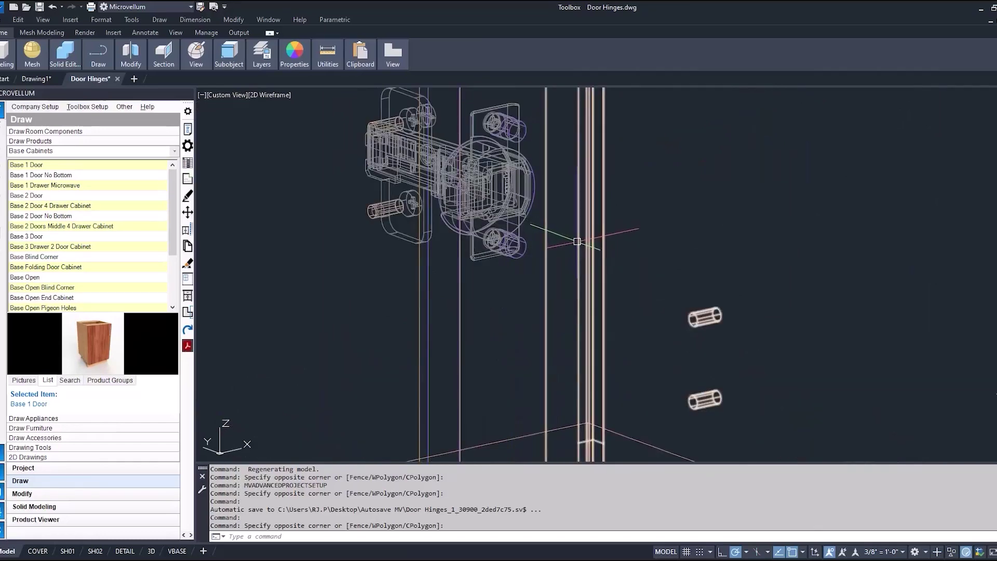
Inspect the cabinet and review the full overlay hinge in the Hardware Wizard without changes.
{"action": "middle_click_drag", "start_coordinate": [567, 280], "coordinate": [564, 312]}
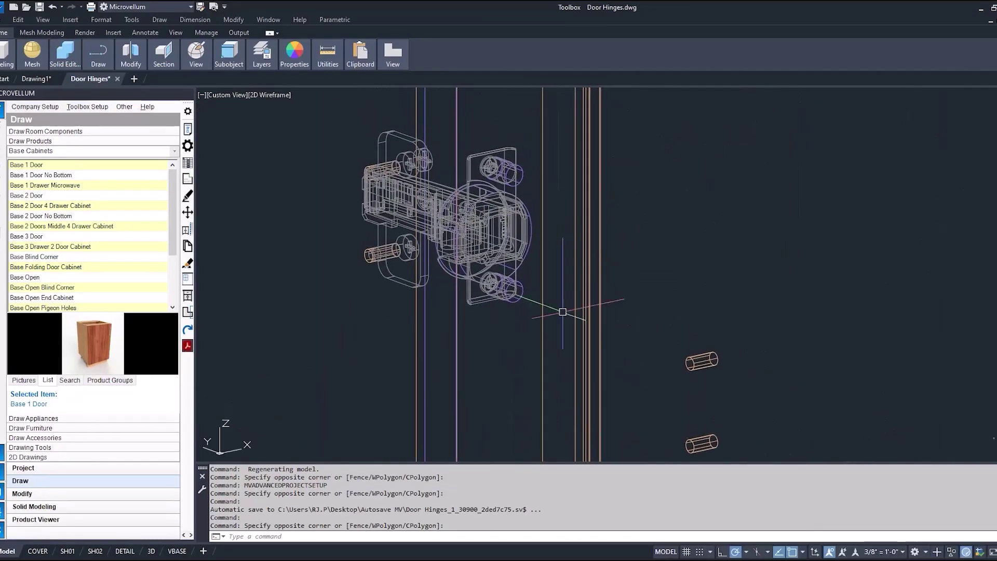
{"action": "scroll", "coordinate": [518, 185], "scroll_direction": "up", "scroll_amount": 2}
{"action": "scroll", "coordinate": [518, 185], "scroll_direction": "up", "scroll_amount": 2}
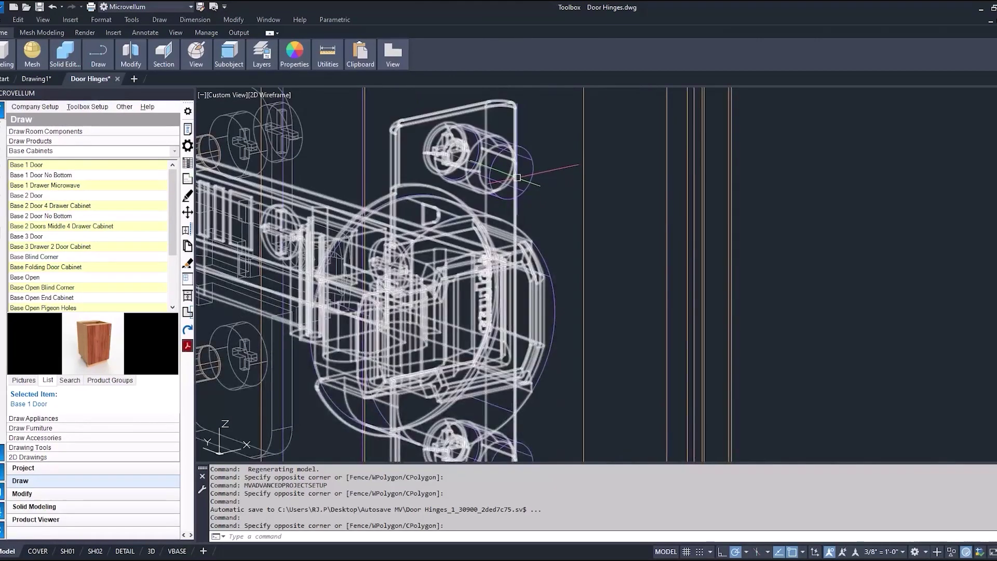
{"action": "scroll", "coordinate": [518, 185], "scroll_direction": "down", "scroll_amount": 4}
{"action": "scroll", "coordinate": [514, 237], "scroll_direction": "down", "scroll_amount": 4}
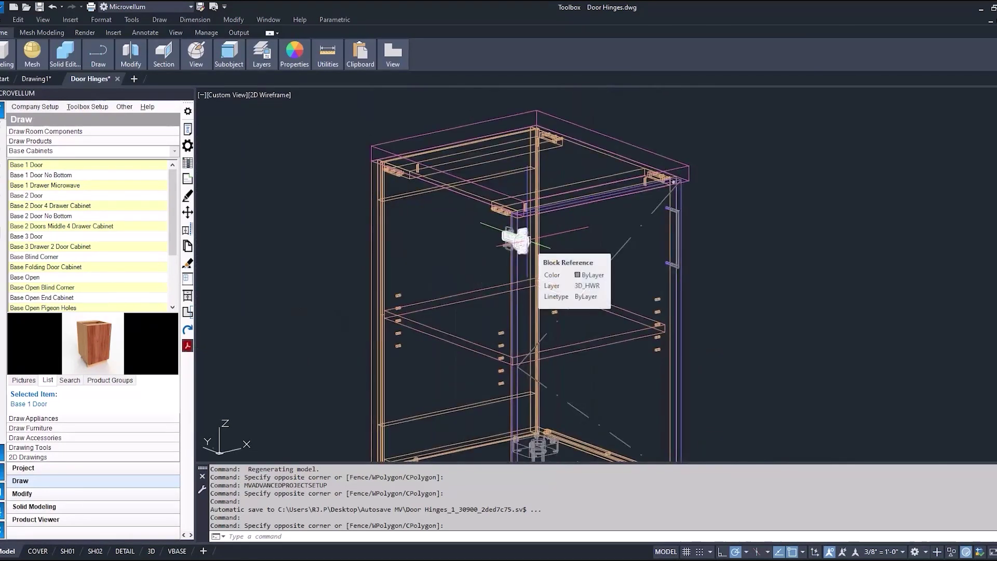
{"action": "middle_click_drag", "start_coordinate": [326, 270], "coordinate": [344, 205]}
{"action": "scroll", "coordinate": [343, 204], "scroll_direction": "down", "scroll_amount": 2}
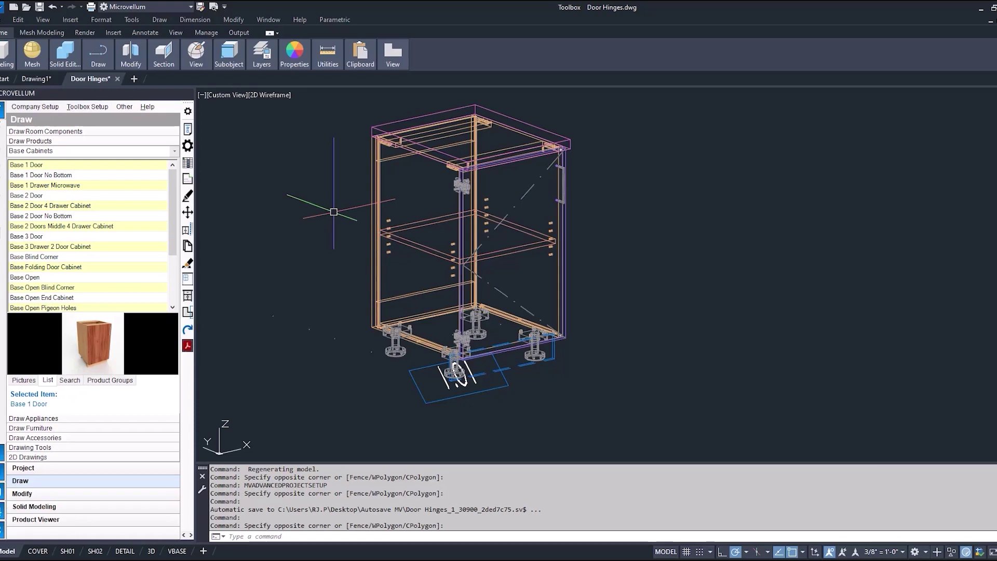
{"action": "left_click", "coordinate": [89, 105]}
{"action": "left_click", "coordinate": [94, 169]}
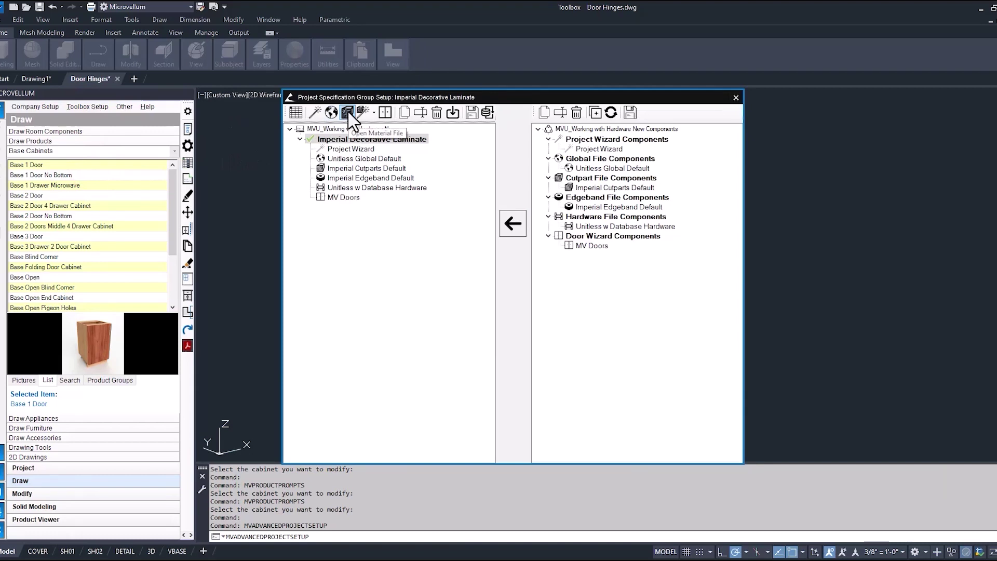
{"action": "left_click", "coordinate": [366, 113]}
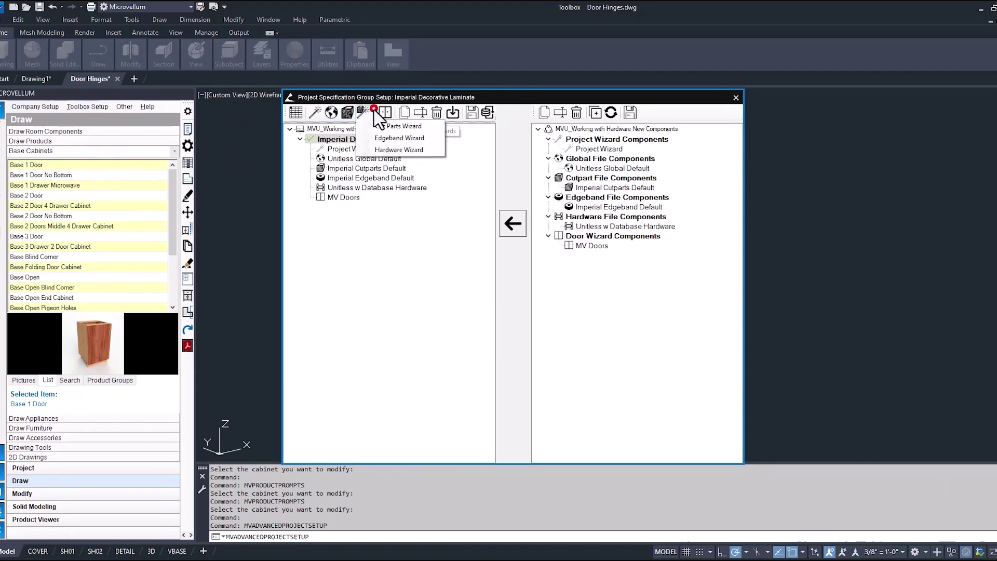
{"action": "left_click", "coordinate": [377, 149]}
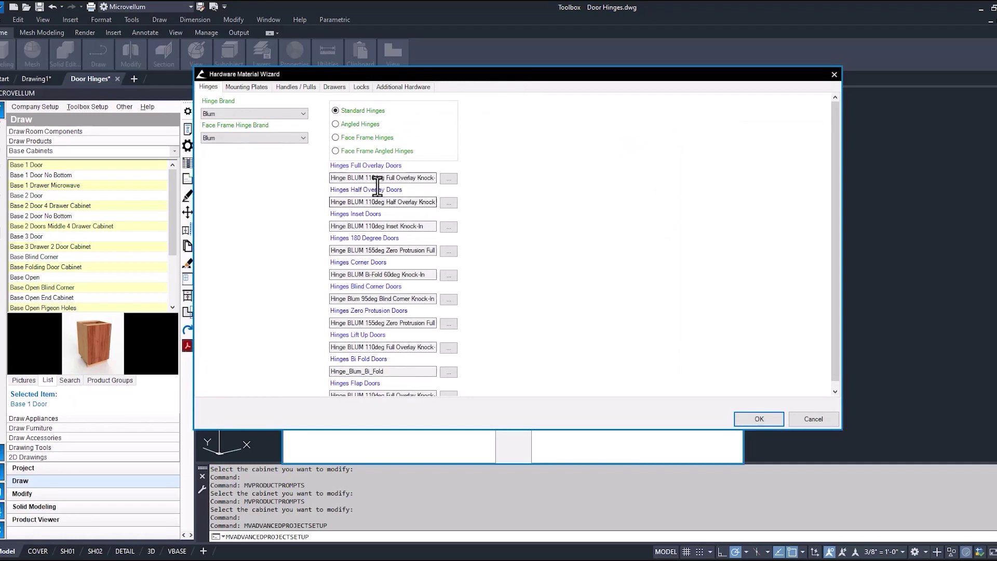
{"action": "left_click_drag", "start_coordinate": [377, 178], "coordinate": [336, 182]}
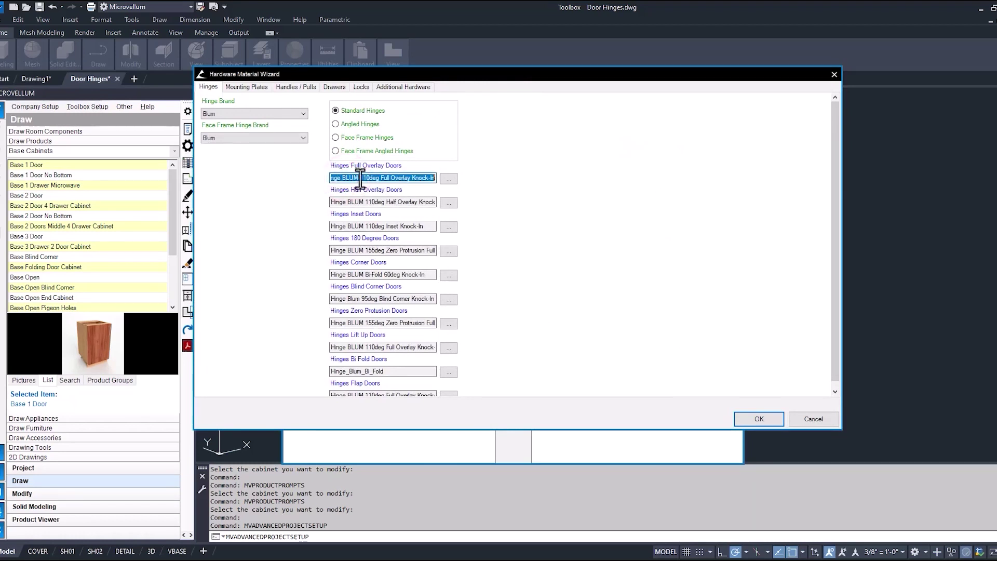
{"action": "left_click", "coordinate": [824, 416]}
{"action": "left_click", "coordinate": [735, 95]}
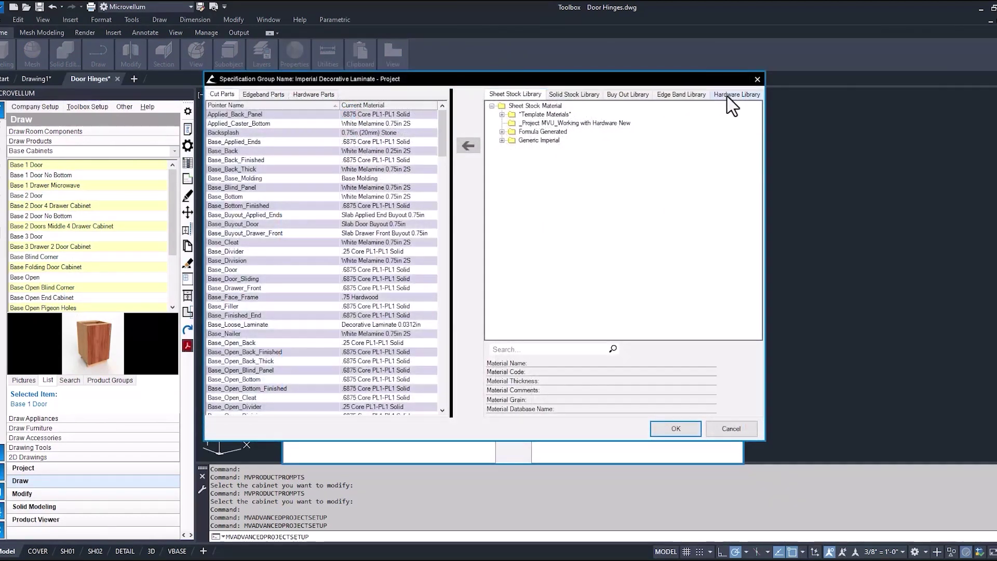
Copy the Blumotion 110° Full Overlay Knock-In hinge to project-level materials as Knock-In_2.
{"action": "left_click", "coordinate": [729, 99]}
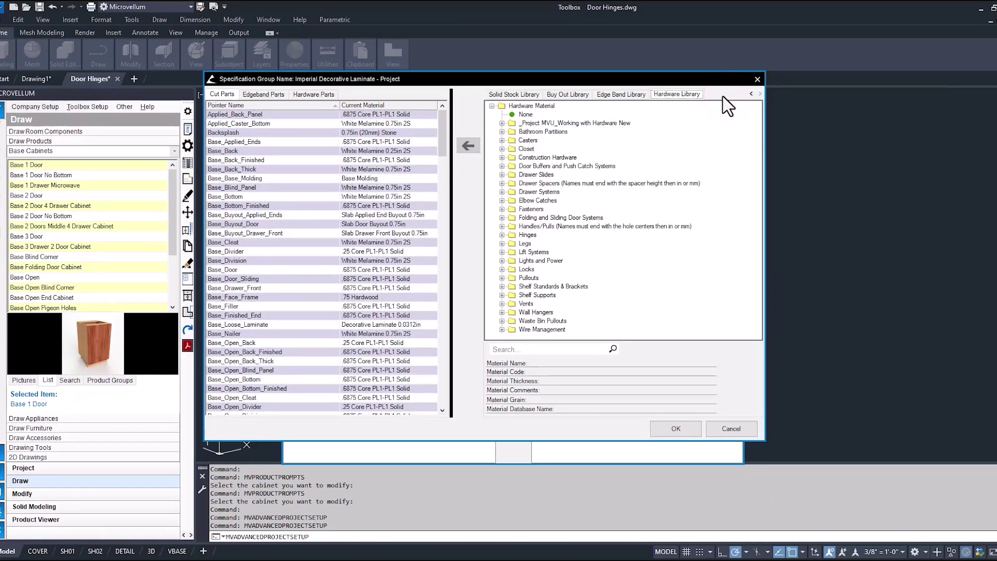
{"action": "left_click", "coordinate": [502, 235]}
{"action": "left_click", "coordinate": [512, 252]}
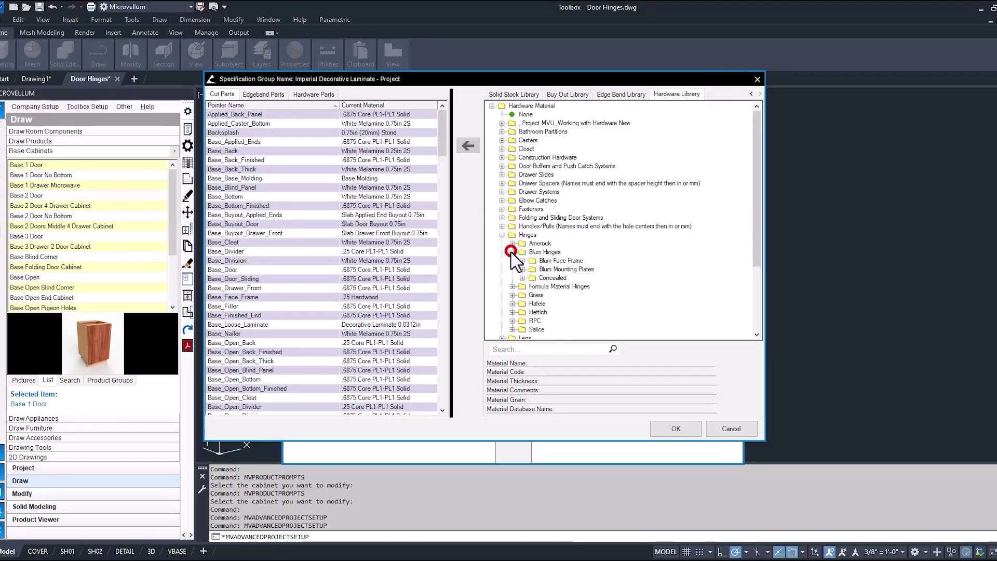
{"action": "left_click", "coordinate": [523, 278]}
{"action": "double_click", "coordinate": [548, 270]}
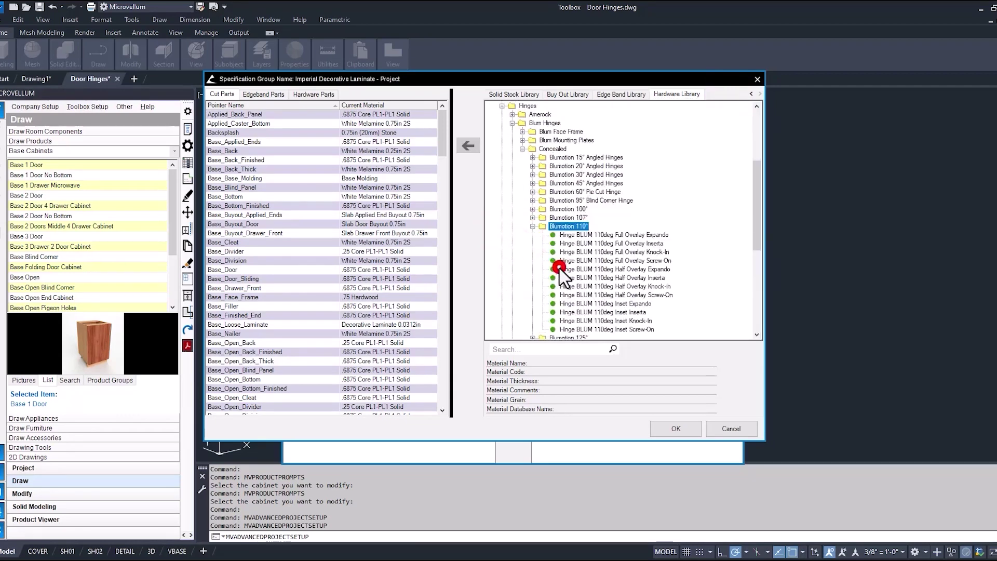
{"action": "left_click", "coordinate": [586, 252]}
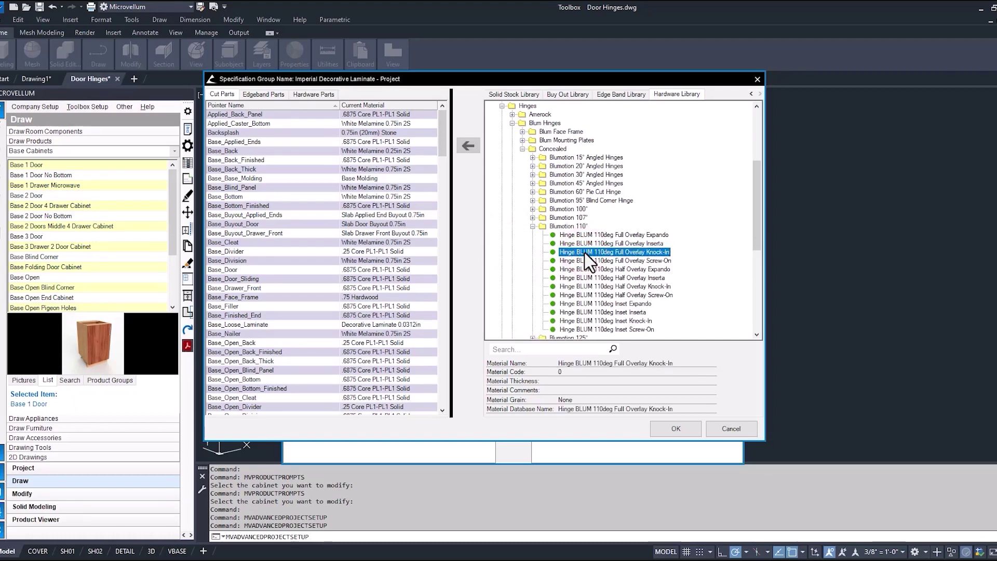
{"action": "right_click", "coordinate": [585, 254]}
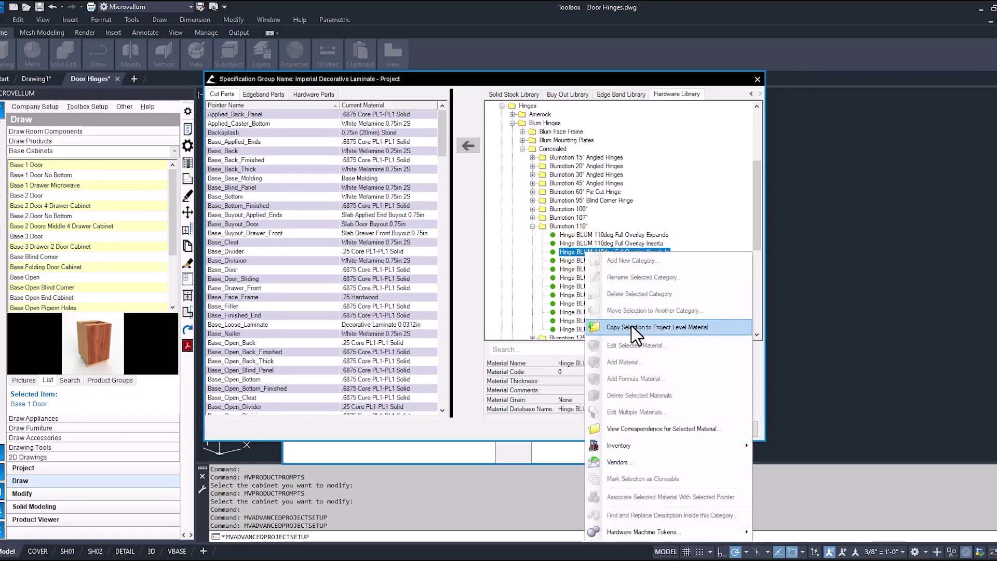
{"action": "left_click", "coordinate": [636, 336]}
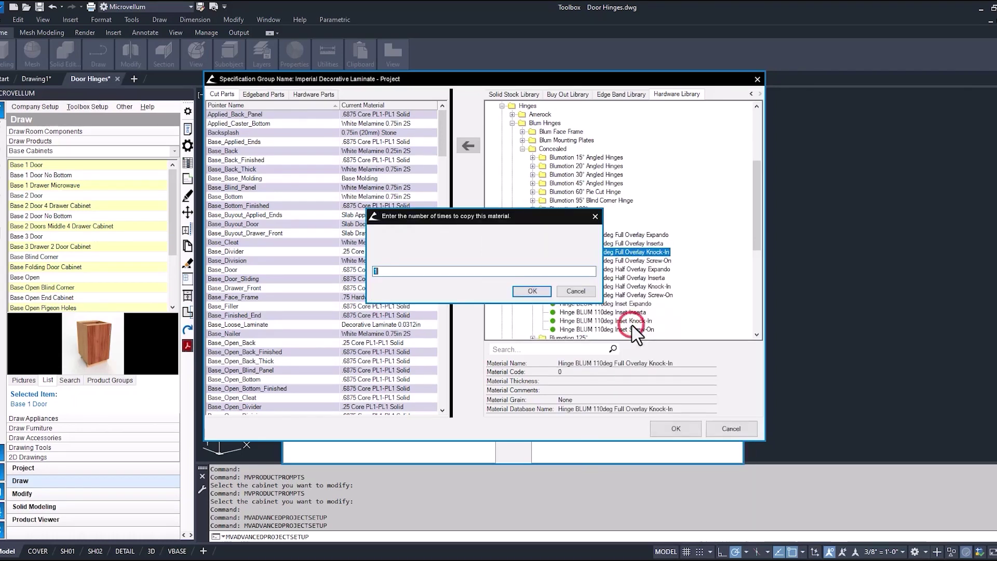
{"action": "left_click", "coordinate": [533, 291]}
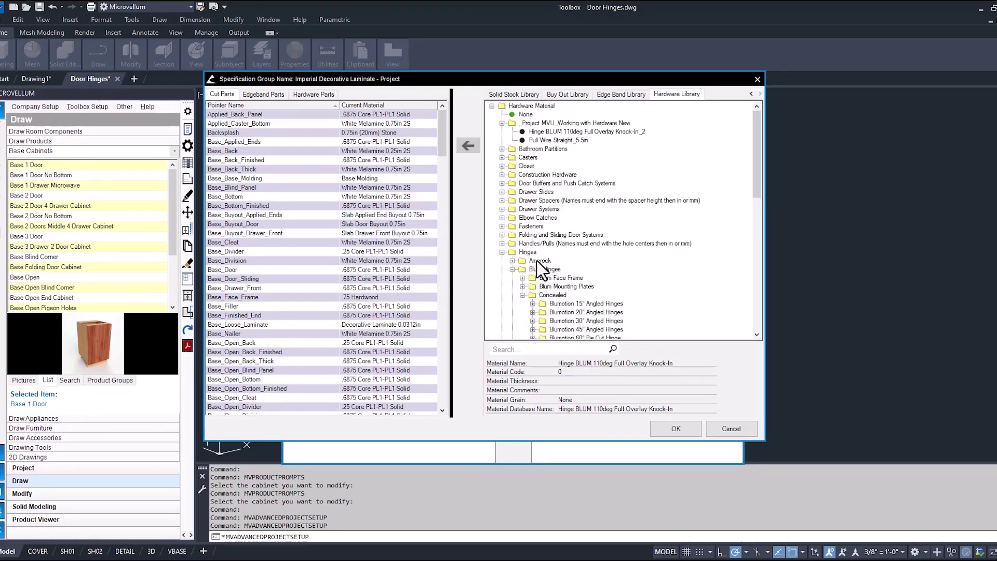
{"action": "left_click", "coordinate": [558, 134]}
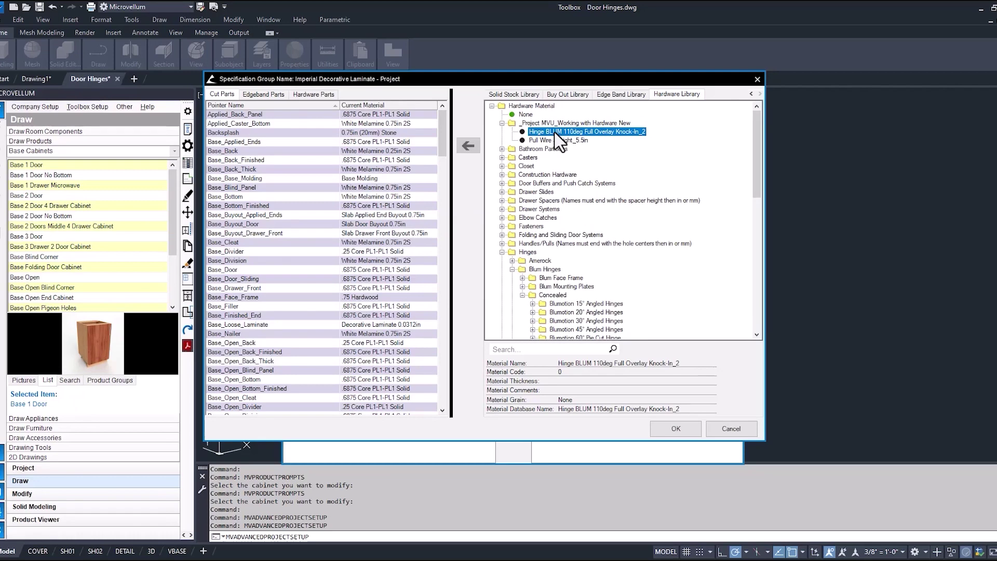
{"action": "right_click", "coordinate": [560, 133]}
{"action": "mouse_move", "coordinate": [613, 410]}
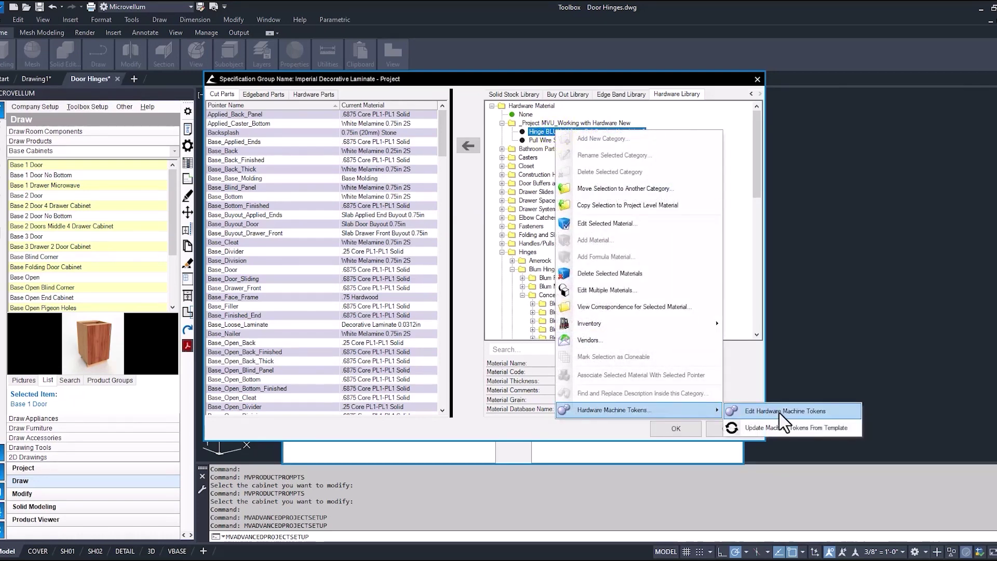
{"action": "left_click", "coordinate": [780, 414]}
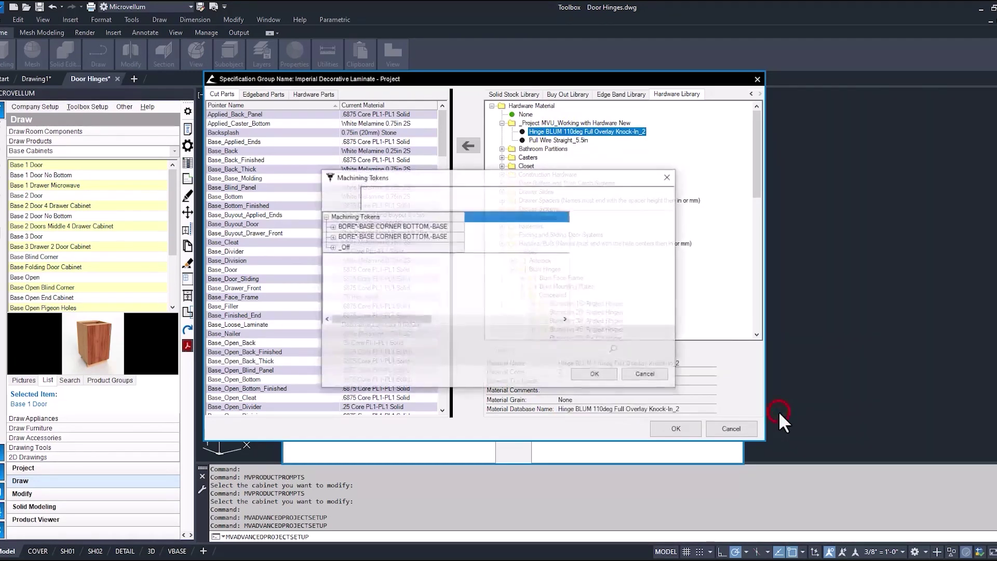
{"action": "left_click", "coordinate": [332, 227]}
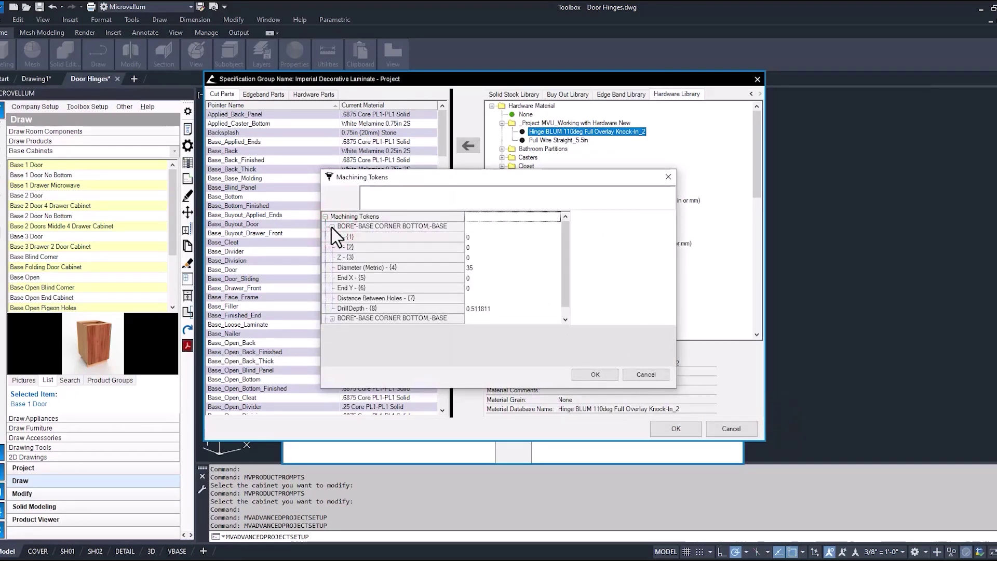
{"action": "left_click", "coordinate": [332, 227]}
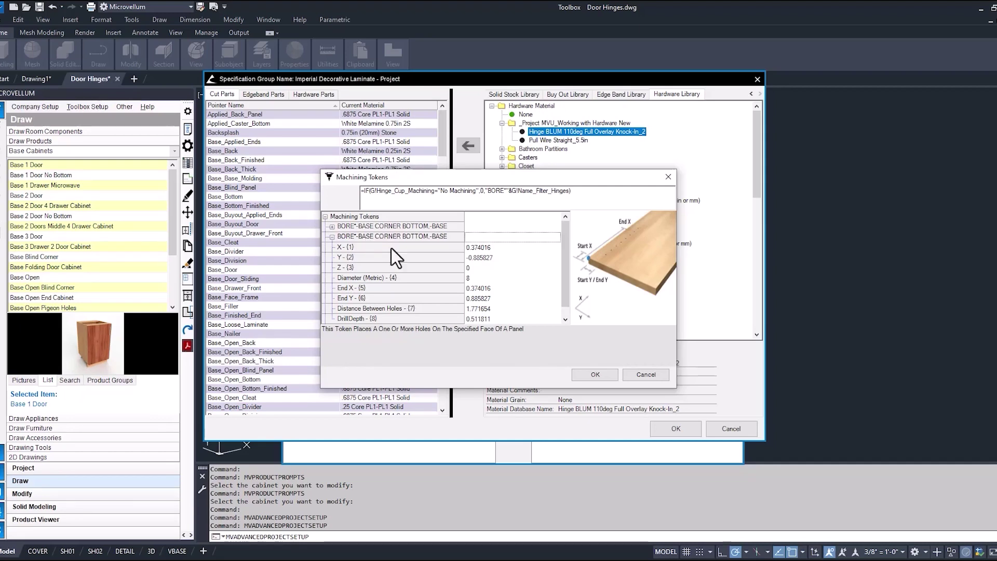
Change the copied hinge's description suffix from _2 to _NEW and save it.
{"action": "left_click", "coordinate": [644, 373]}
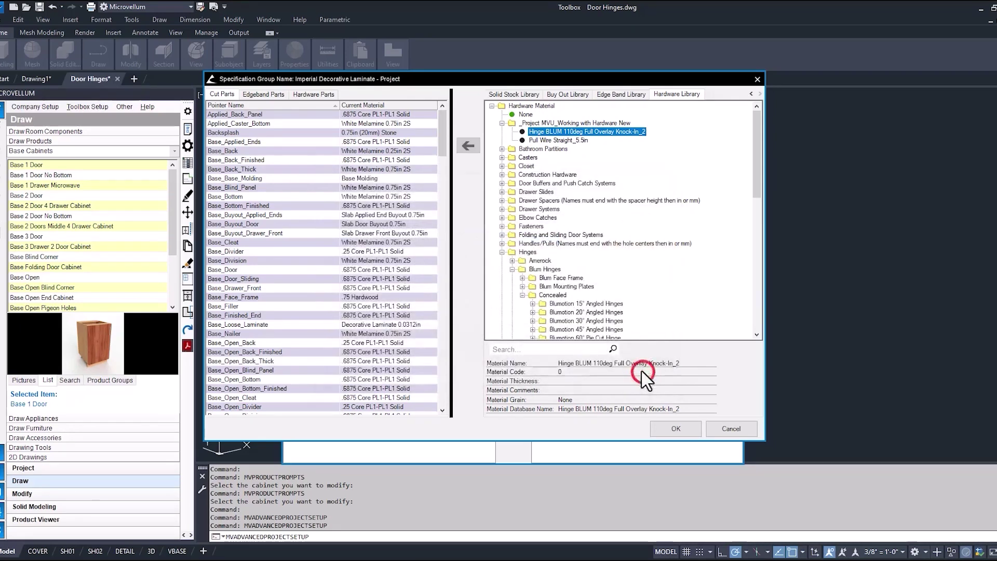
{"action": "double_click", "coordinate": [608, 133]}
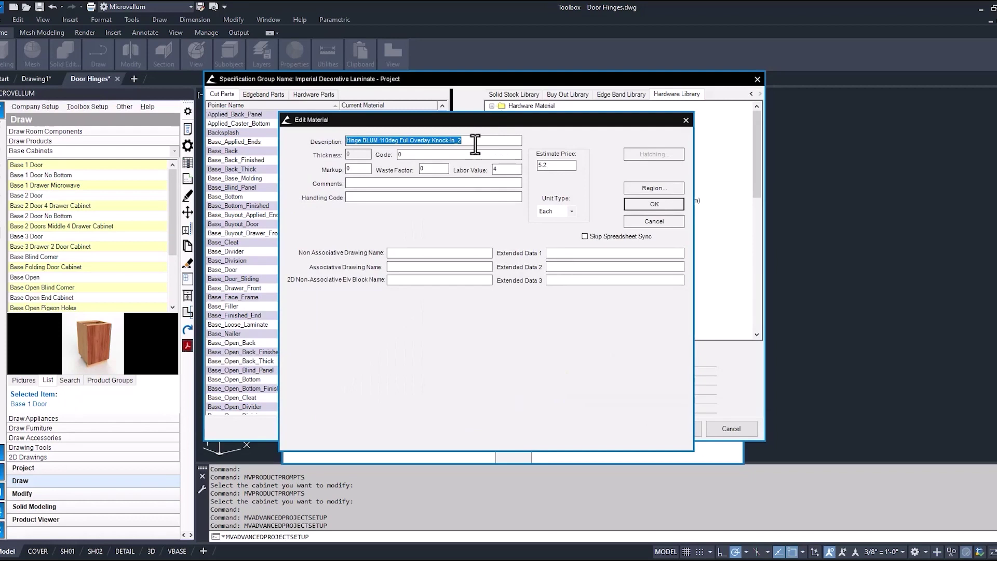
{"action": "left_click", "coordinate": [487, 141]}
{"action": "key", "text": "BackSpace"}
{"action": "type", "text": "NEW"}
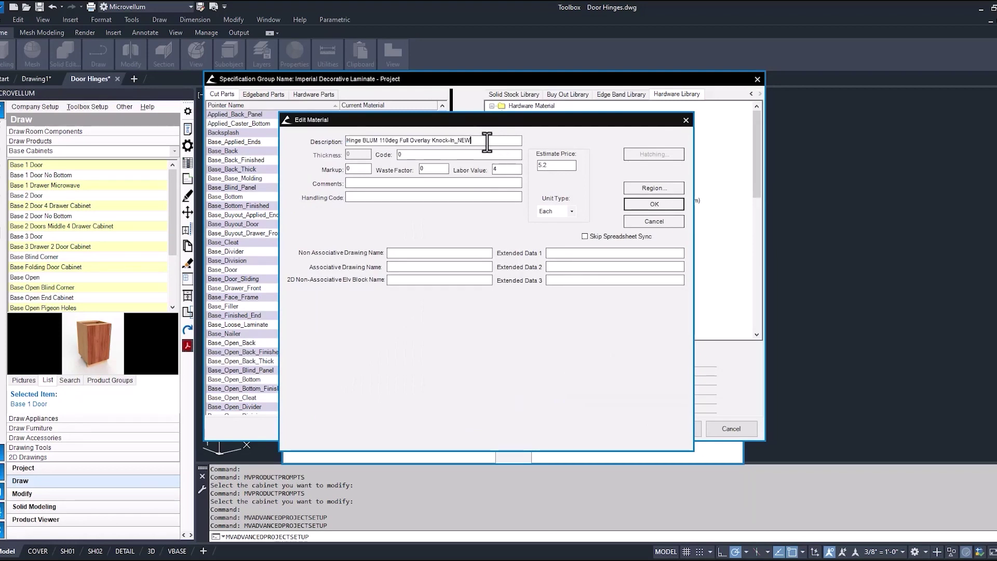
{"action": "left_click", "coordinate": [642, 206]}
Replace the Knock-In_NEW hinge's first corner bore DrillDepth formula with 0.5625.
{"action": "right_click", "coordinate": [586, 134]}
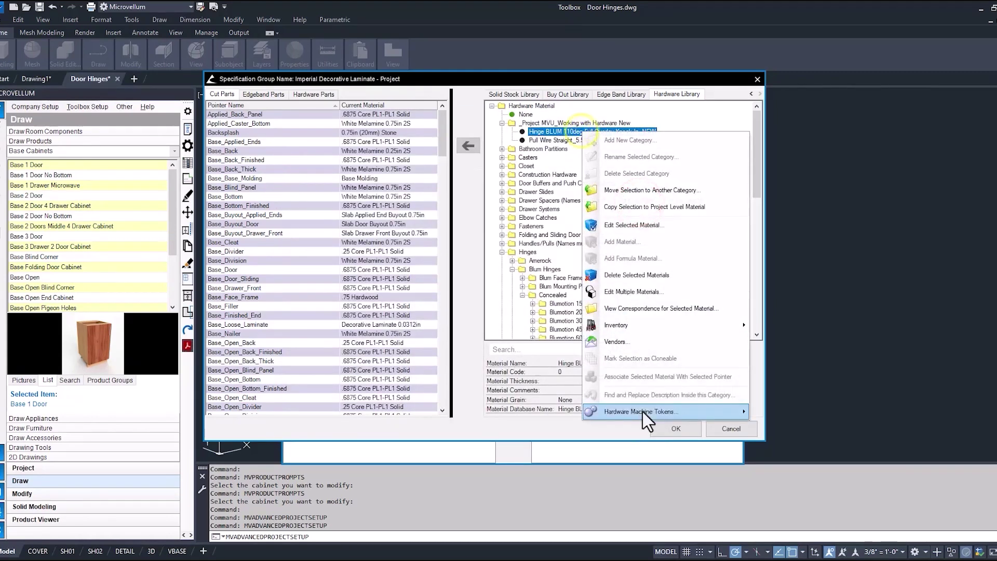
{"action": "left_click", "coordinate": [640, 413]}
{"action": "left_click", "coordinate": [787, 416]}
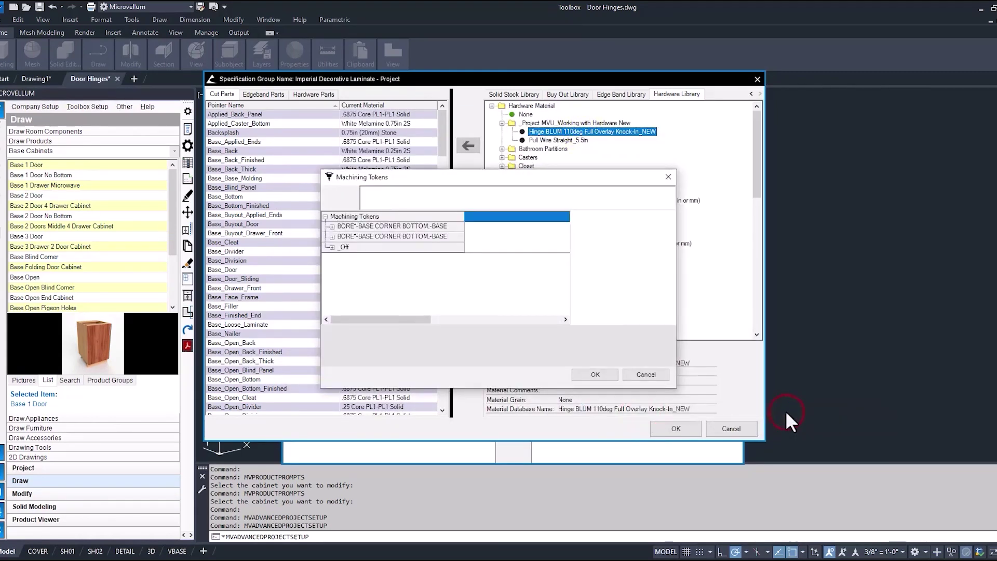
{"action": "left_click", "coordinate": [332, 226]}
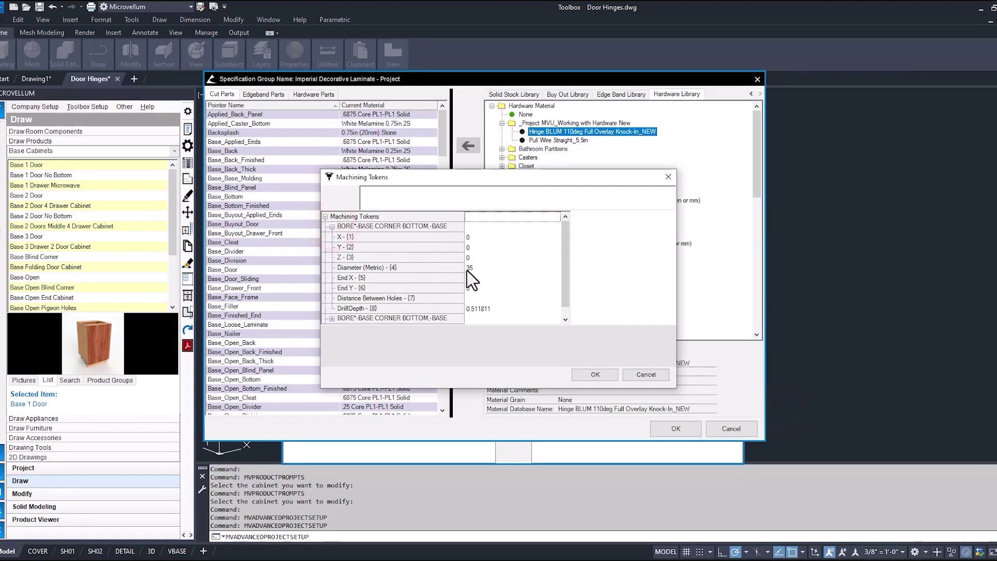
{"action": "left_click", "coordinate": [478, 309]}
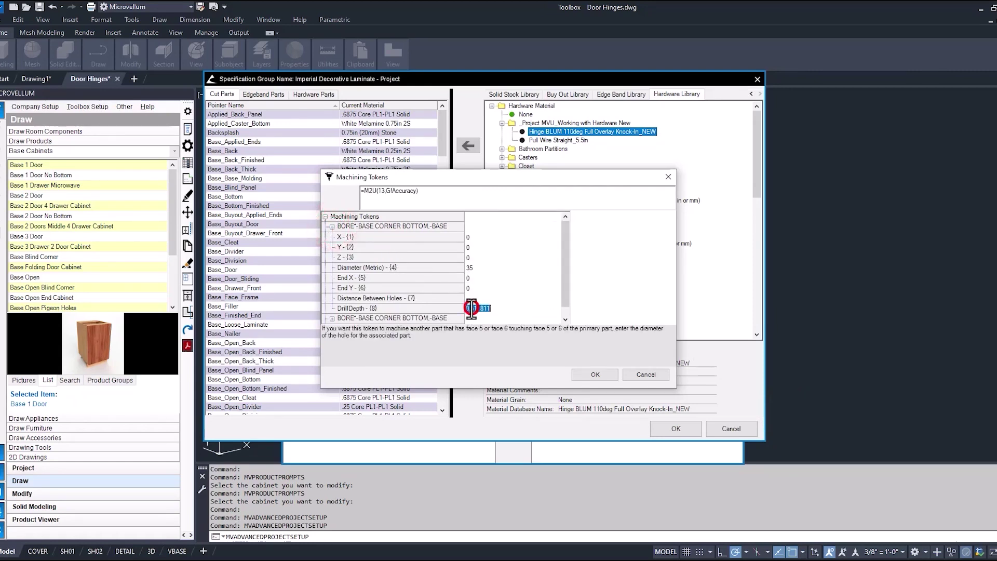
{"action": "left_click", "coordinate": [385, 195]}
{"action": "key", "text": "BackSpace"}
{"action": "key", "text": "BackSpace"}
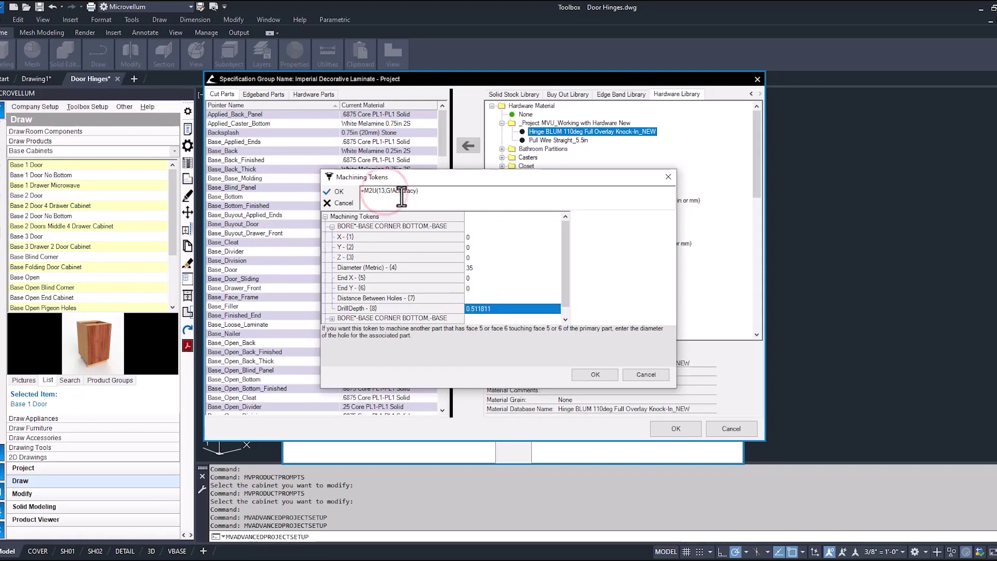
{"action": "type", "text": "3"}
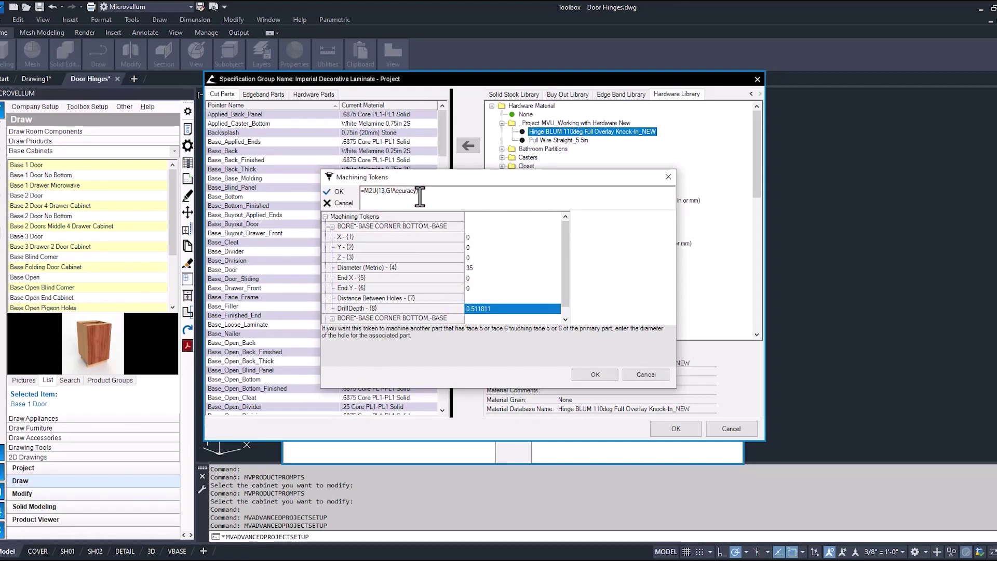
{"action": "type", "text": ".5"}
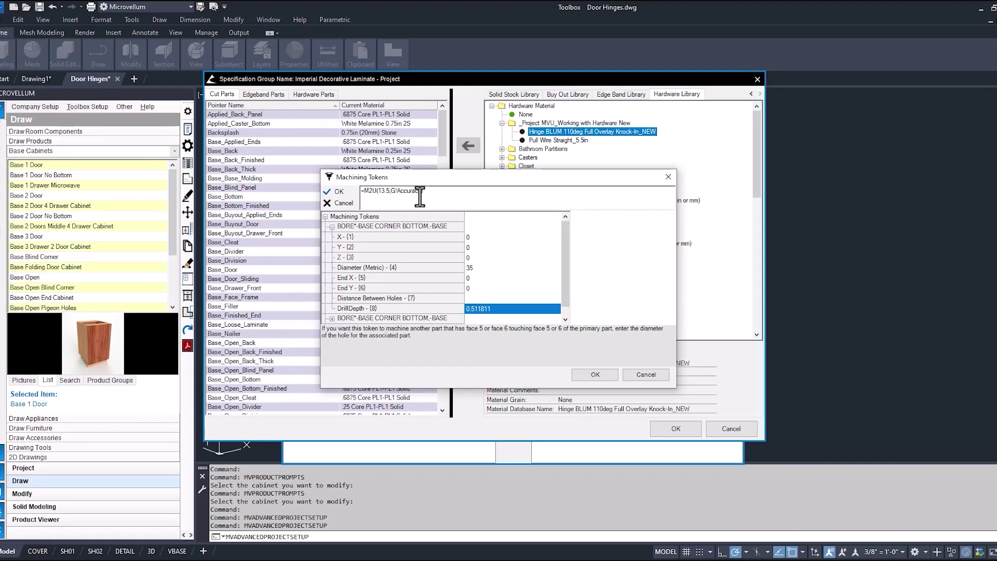
{"action": "left_click_drag", "start_coordinate": [357, 196], "coordinate": [441, 187]}
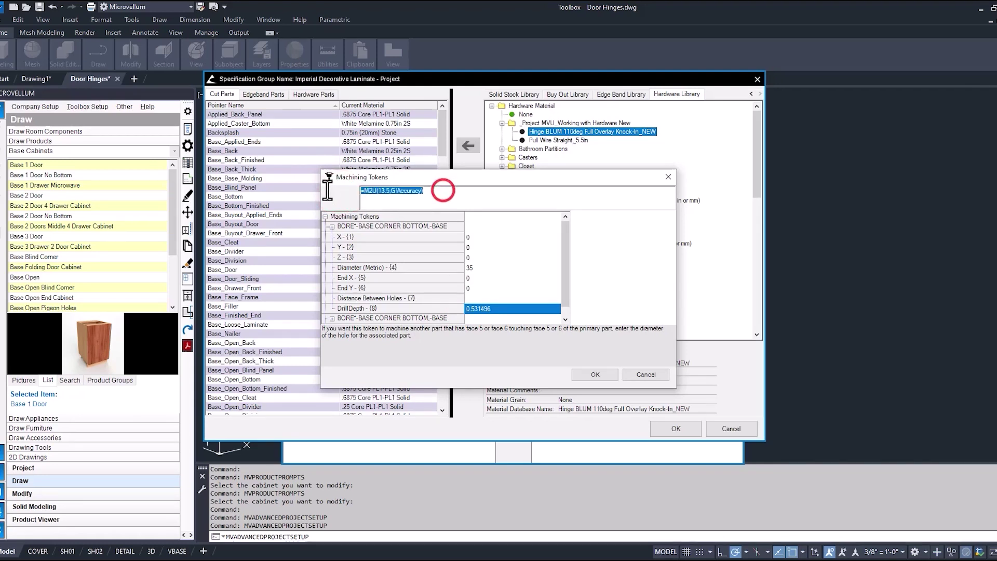
{"action": "key", "text": "BackSpace"}
{"action": "type", "text": ".5625"}
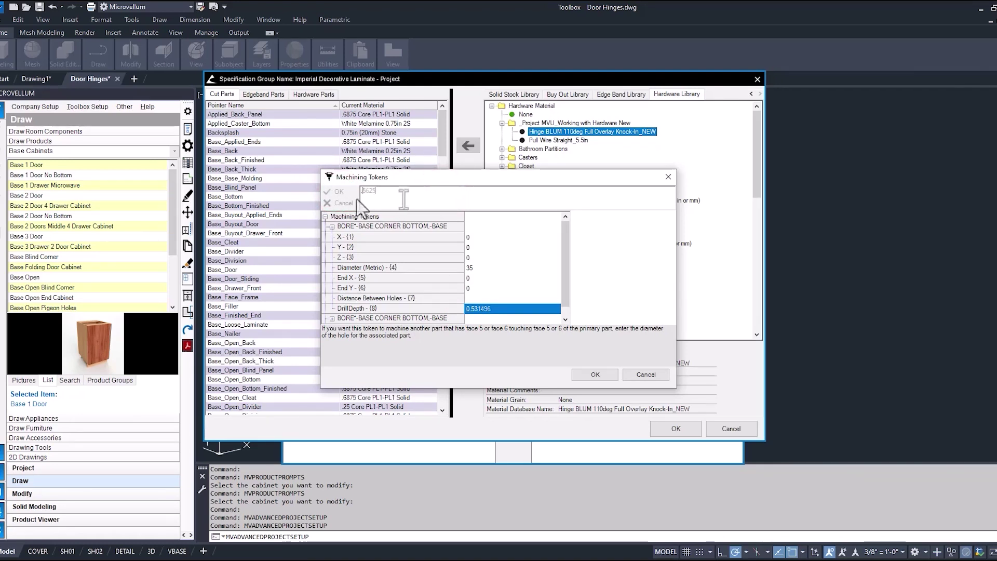
{"action": "left_click", "coordinate": [348, 194]}
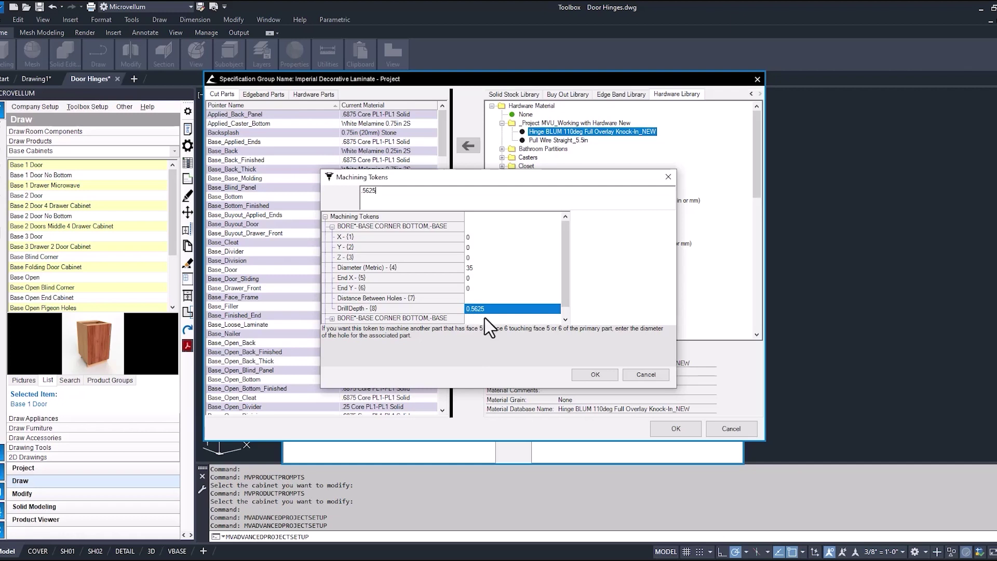
Set the second corner bore's metric diameter to 5 and keep the token edits.
{"action": "left_click", "coordinate": [333, 318]}
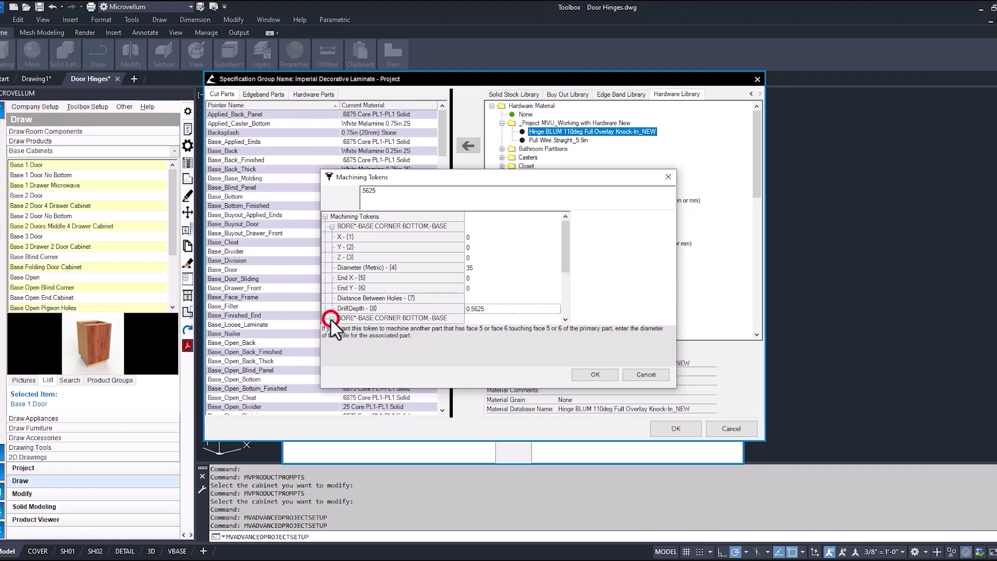
{"action": "left_click", "coordinate": [468, 268]}
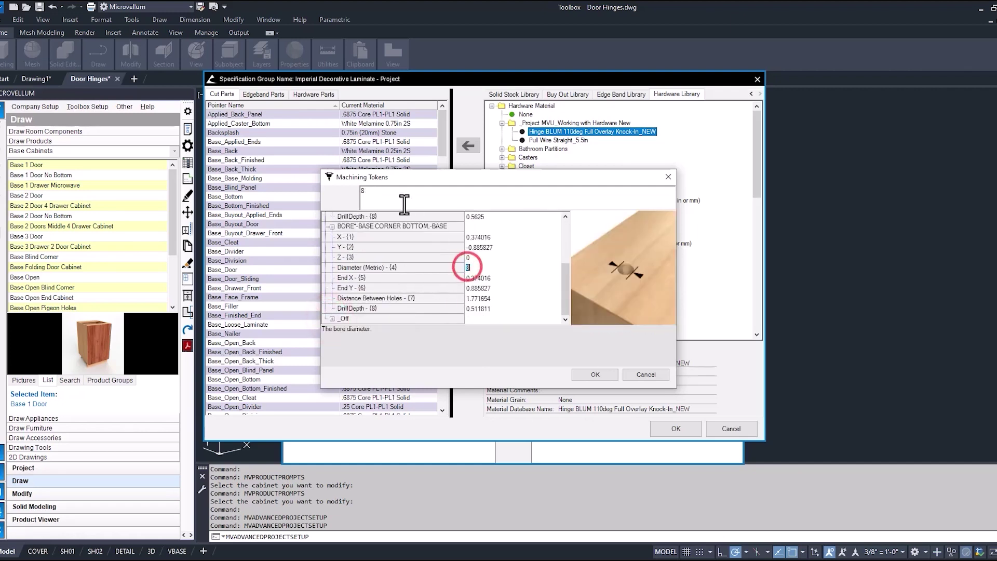
{"action": "left_click", "coordinate": [367, 196]}
{"action": "type", "text": "5"}
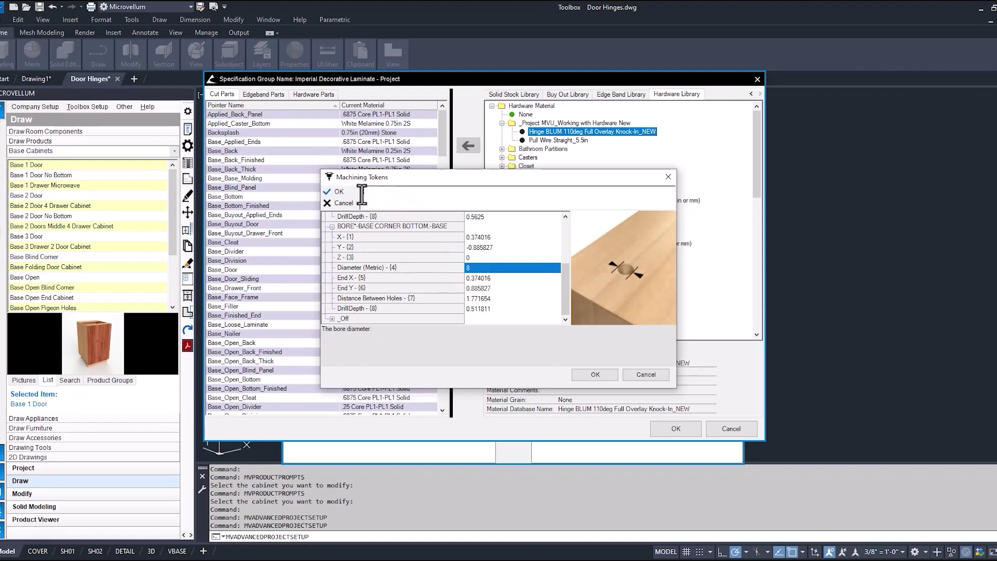
{"action": "left_click", "coordinate": [341, 193]}
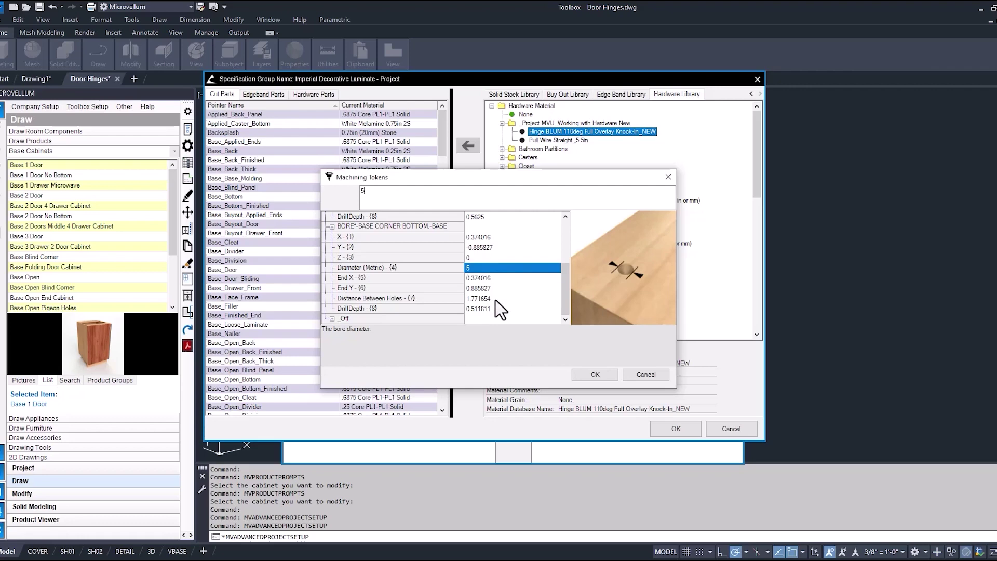
{"action": "left_click", "coordinate": [598, 380]}
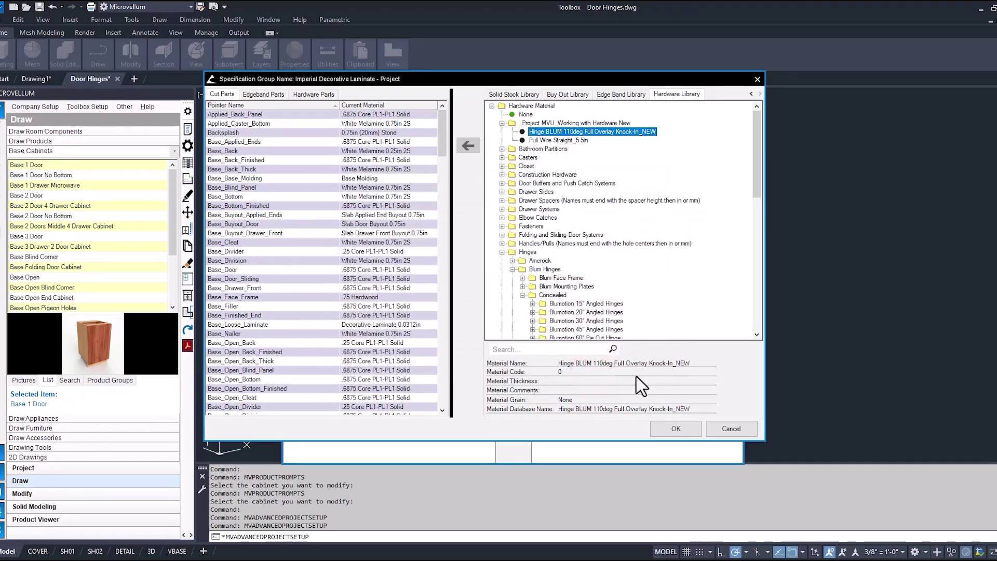
Assign the Knock-In_NEW hinge to Full Overlay Doors in the Hardware Wizard and save.
{"action": "left_click", "coordinate": [677, 429]}
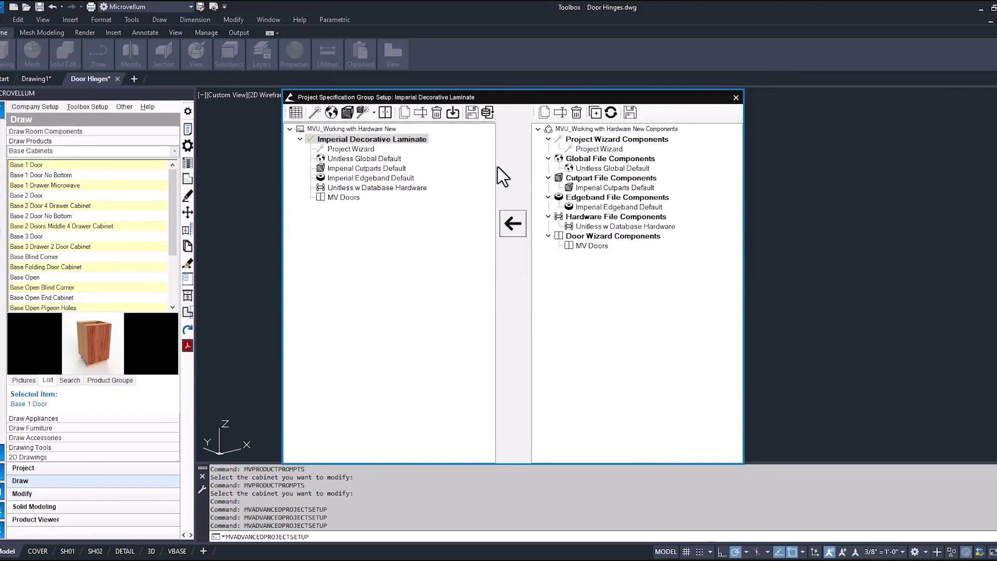
{"action": "left_click", "coordinate": [365, 113]}
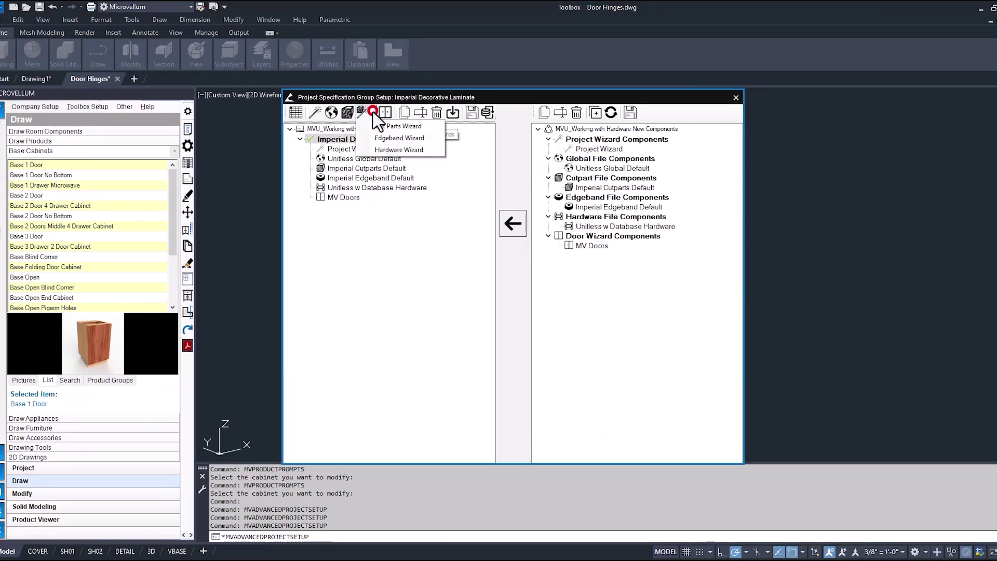
{"action": "left_click", "coordinate": [379, 150]}
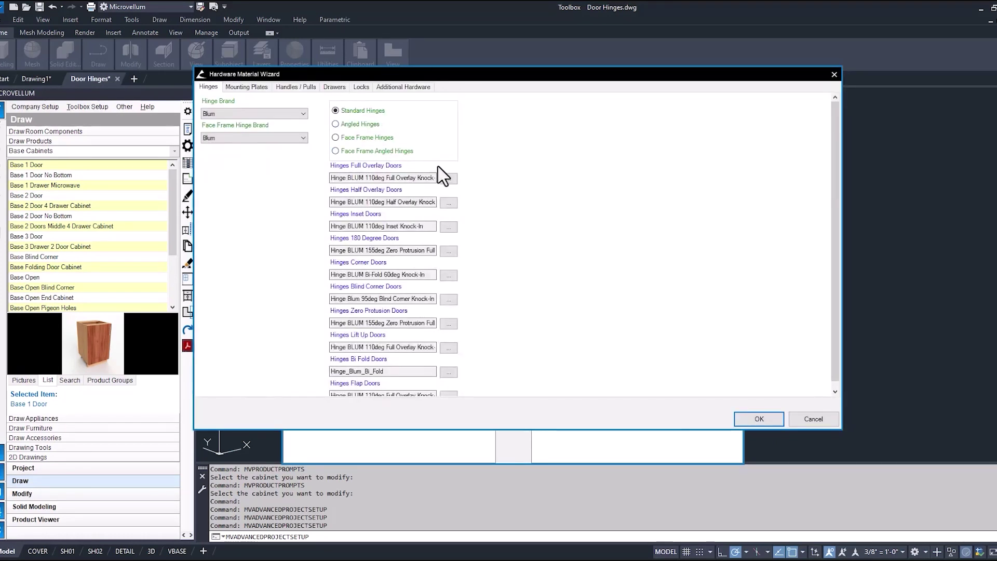
{"action": "left_click", "coordinate": [448, 183]}
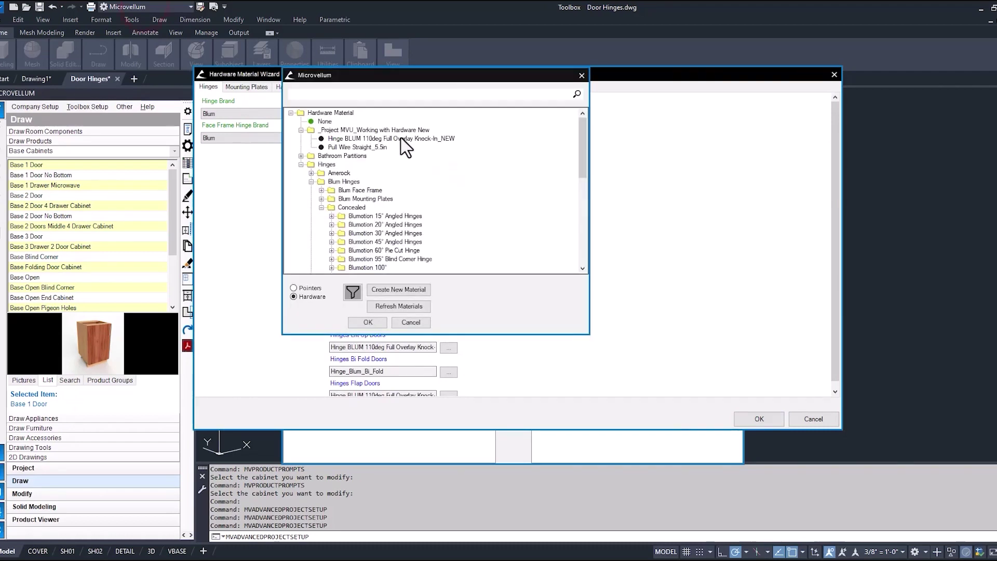
{"action": "left_click", "coordinate": [401, 138]}
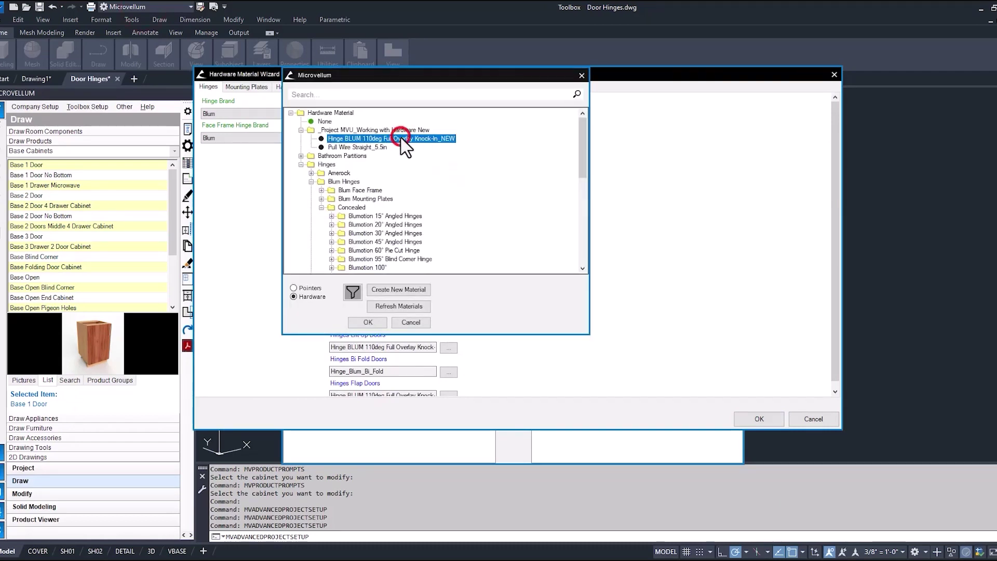
{"action": "left_click", "coordinate": [368, 324]}
{"action": "left_click", "coordinate": [377, 174]}
{"action": "left_click", "coordinate": [759, 418]}
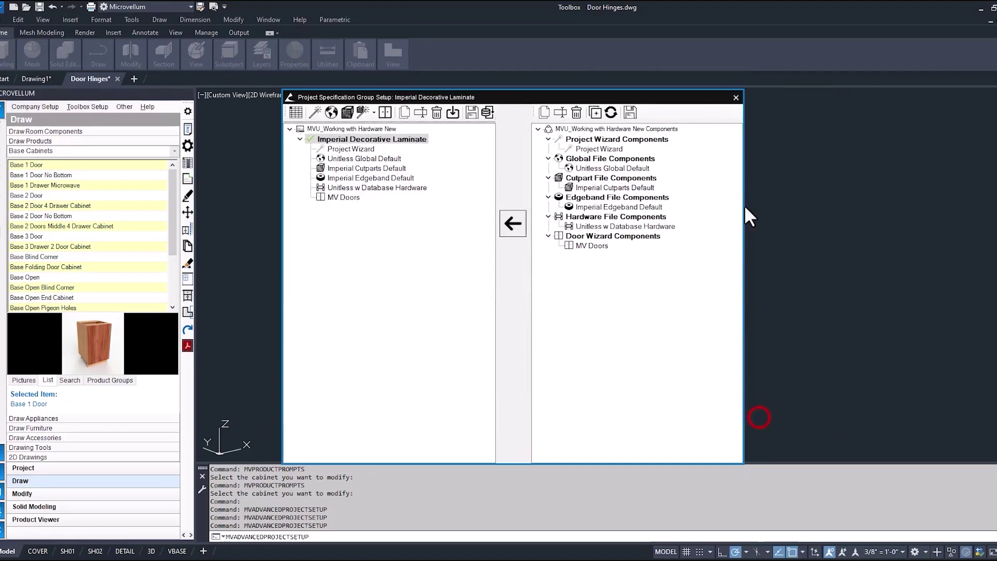
{"action": "left_click", "coordinate": [735, 98]}
Regenerate the base cabinet through its product prompts.
{"action": "left_click", "coordinate": [187, 130]}
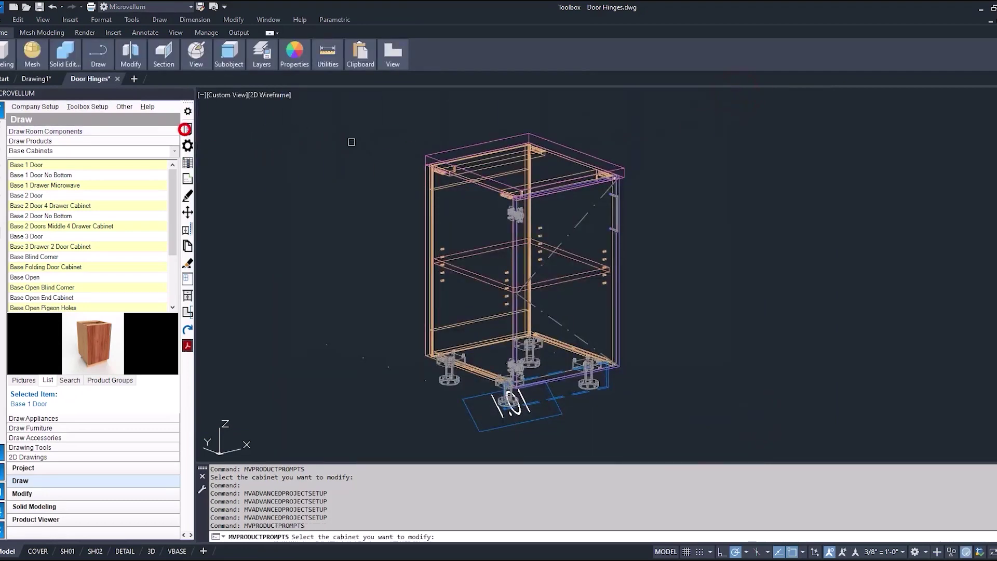
{"action": "left_click", "coordinate": [434, 159]}
{"action": "left_click", "coordinate": [686, 465]}
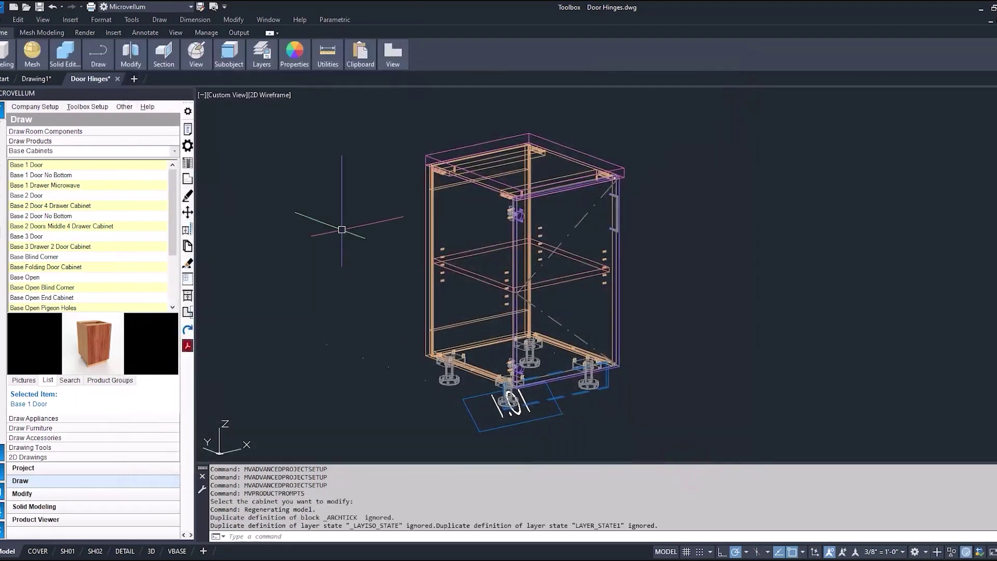
{"action": "scroll", "coordinate": [515, 218], "scroll_direction": "up", "scroll_amount": 3}
{"action": "scroll", "coordinate": [742, 211], "scroll_direction": "up", "scroll_amount": 3}
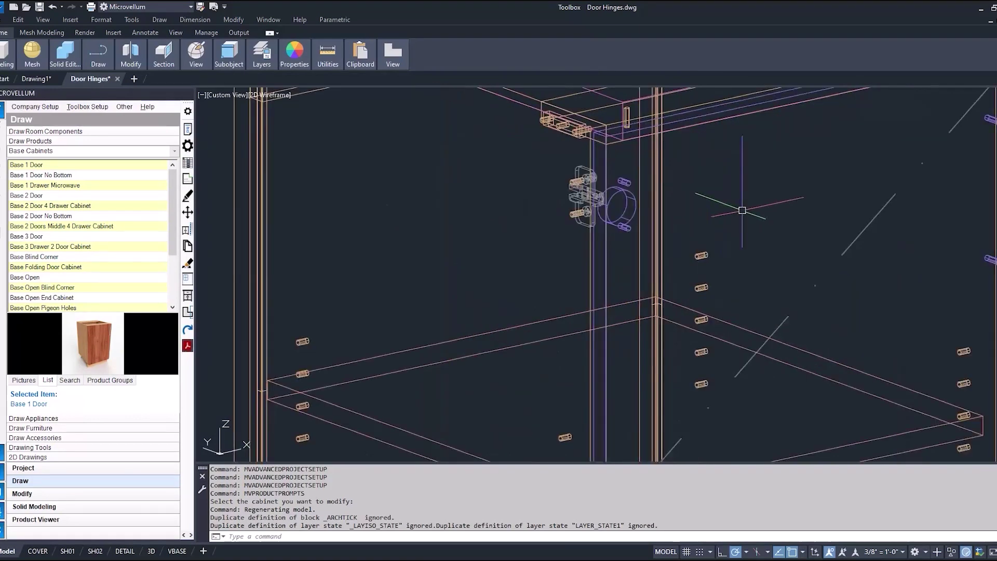
{"action": "scroll", "coordinate": [740, 211], "scroll_direction": "down", "scroll_amount": 1}
{"action": "scroll", "coordinate": [528, 208], "scroll_direction": "down", "scroll_amount": 1}
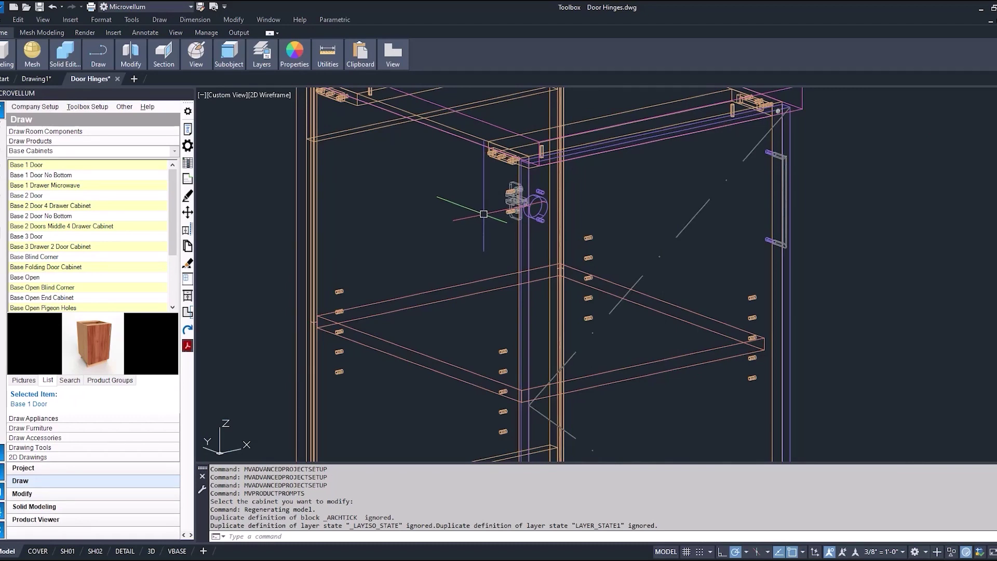
{"action": "scroll", "coordinate": [468, 214], "scroll_direction": "down", "scroll_amount": 1}
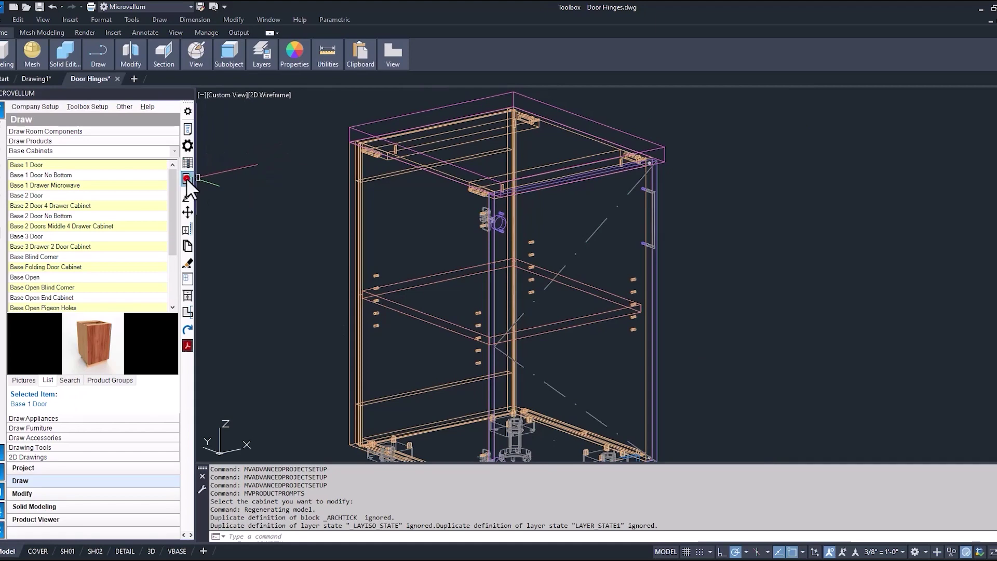
Draw the cabinet side panel in 2D and measure the small circle's diameter.
{"action": "left_click", "coordinate": [187, 179]}
{"action": "left_click", "coordinate": [661, 270]}
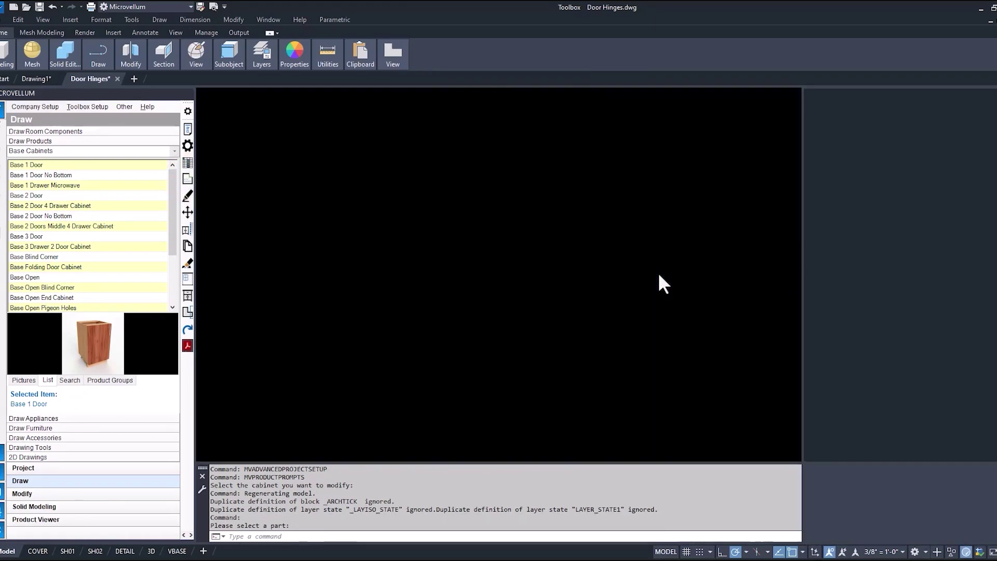
{"action": "scroll", "coordinate": [664, 148], "scroll_direction": "up", "scroll_amount": 2}
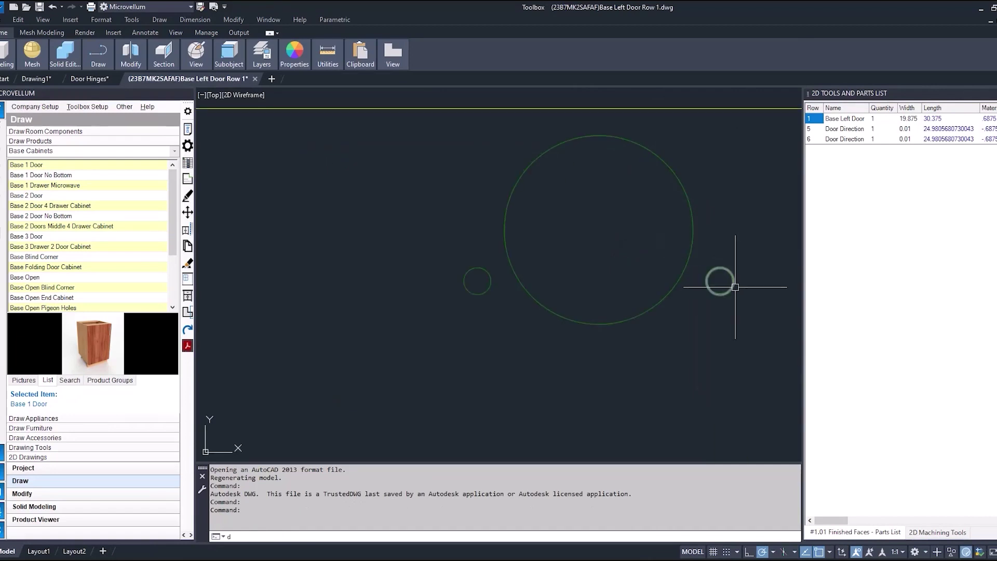
{"action": "type", "text": "di"}
{"action": "key", "text": "Return"}
{"action": "left_click", "coordinate": [720, 266]}
{"action": "left_click", "coordinate": [719, 293]}
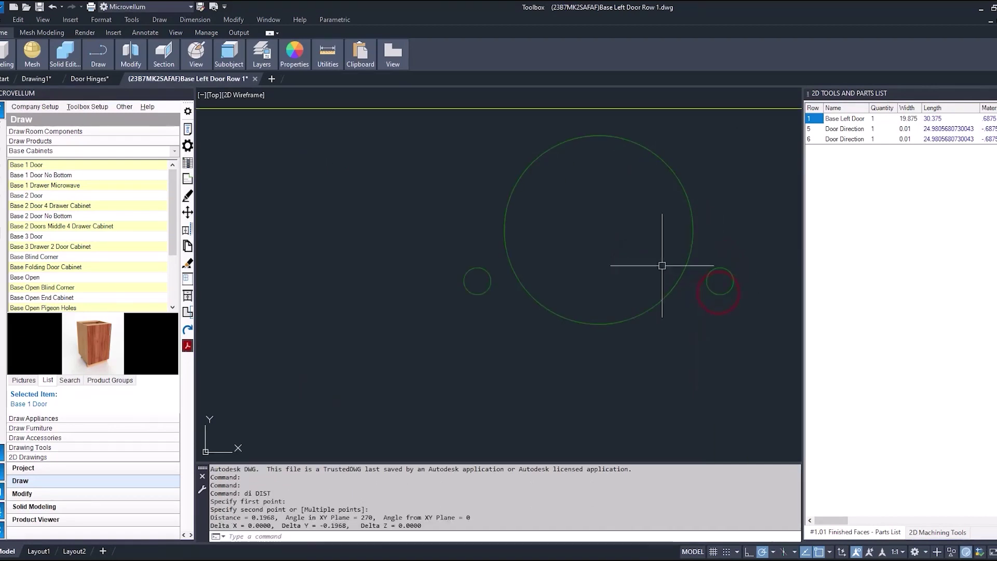
{"action": "scroll", "coordinate": [700, 273], "scroll_direction": "up", "scroll_amount": 4}
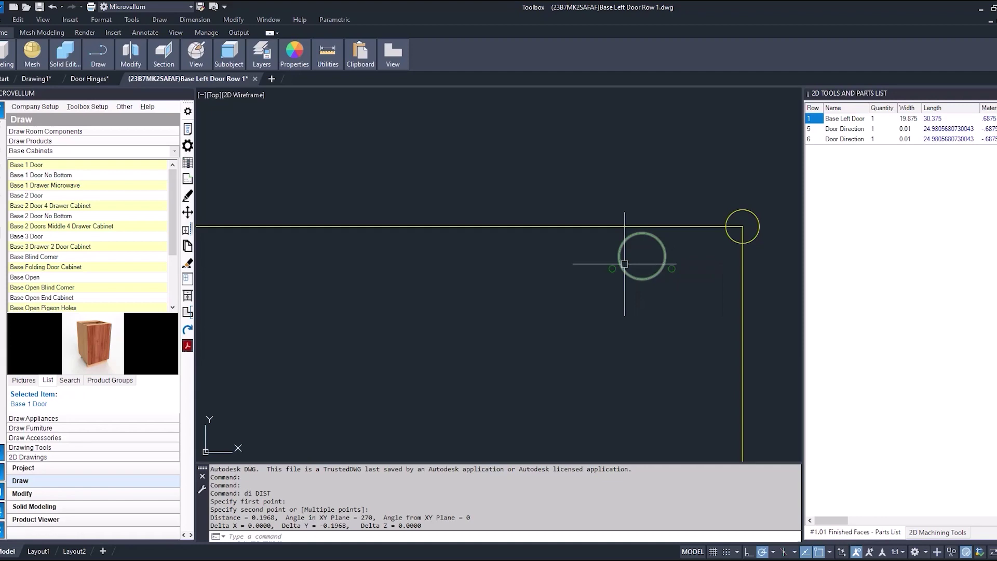
Close Base Left Door without saving and measure the 0.5625 spacing between hinge bores.
{"action": "left_click", "coordinate": [255, 79]}
{"action": "left_click", "coordinate": [535, 328]}
{"action": "type", "text": "di"}
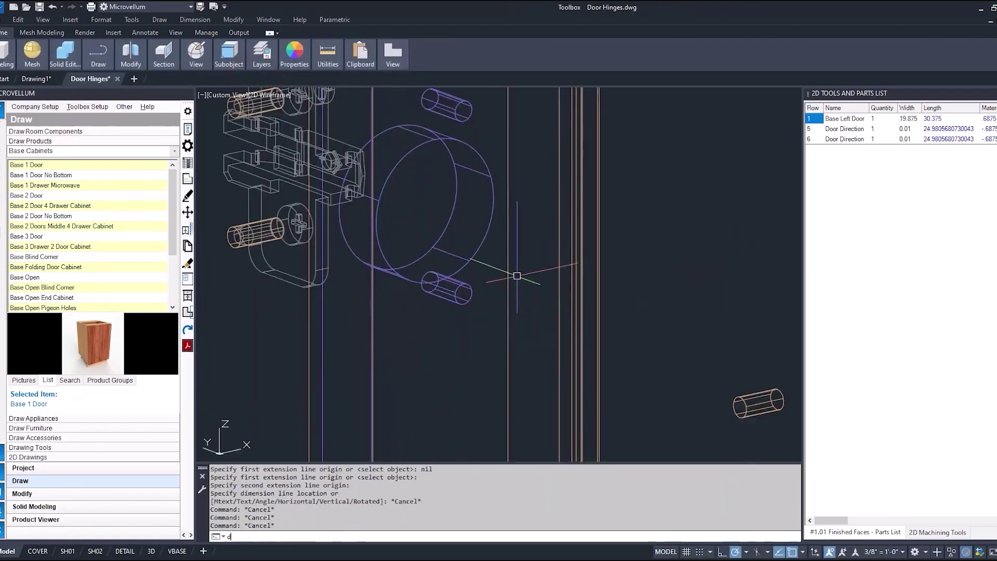
{"action": "key", "text": "Return"}
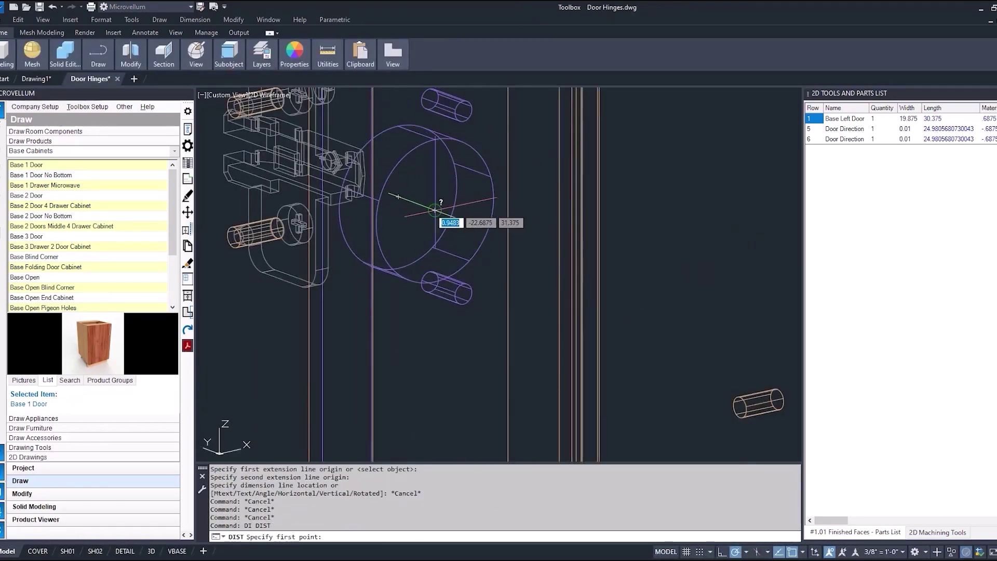
{"action": "left_click", "coordinate": [431, 211]}
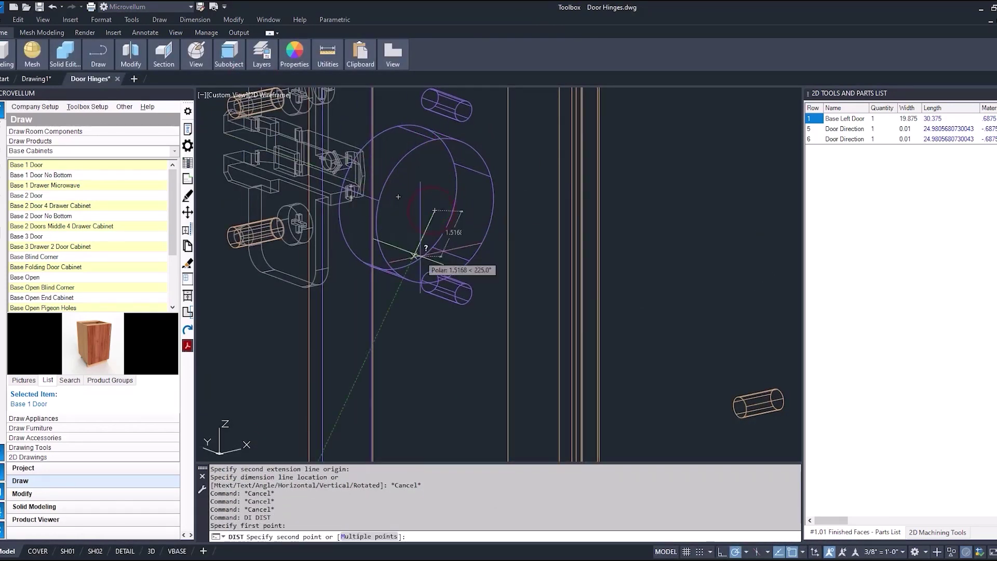
{"action": "left_click", "coordinate": [397, 198]}
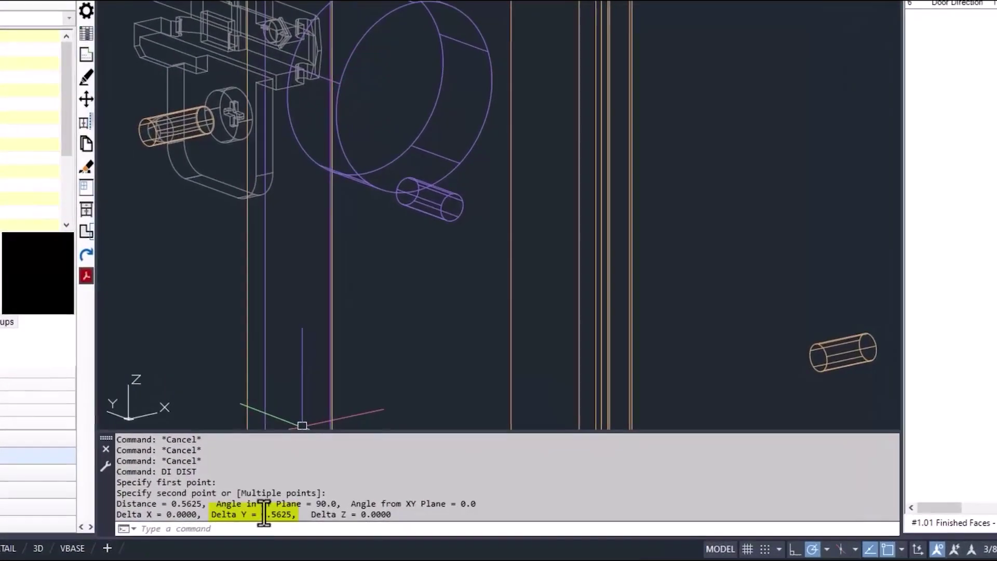
{"action": "scroll", "coordinate": [350, 305], "scroll_direction": "down", "scroll_amount": 5}
{"action": "scroll", "coordinate": [440, 187], "scroll_direction": "down", "scroll_amount": 2}
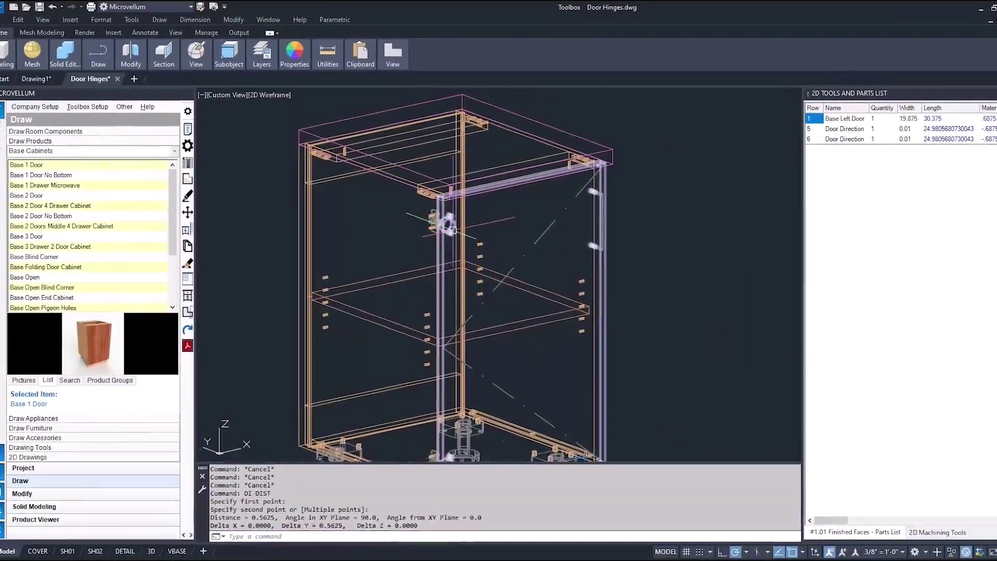
Cancel the active command and browse to Factory Data from the Help menu.
{"action": "key", "text": "Escape"}
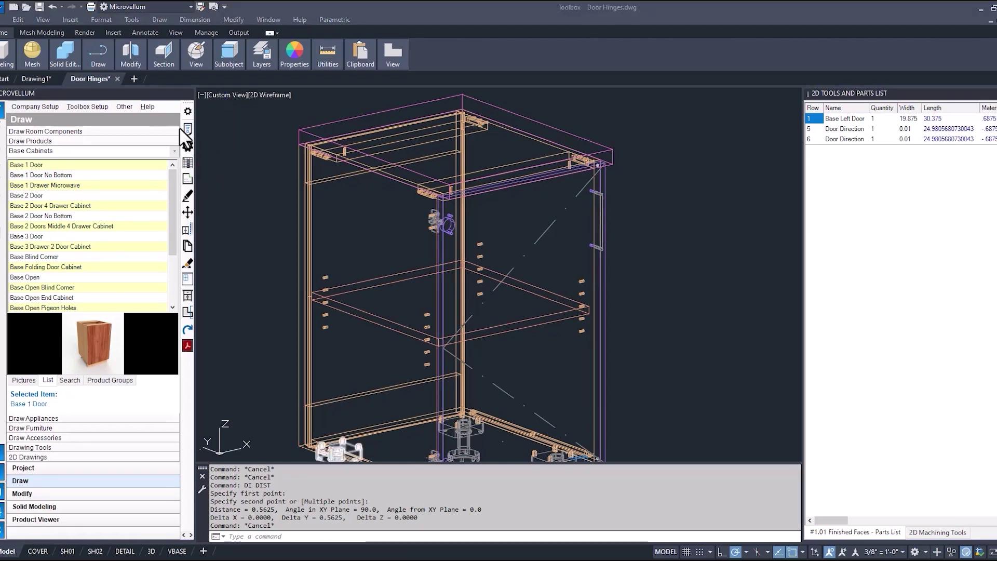
{"action": "left_click", "coordinate": [145, 107]}
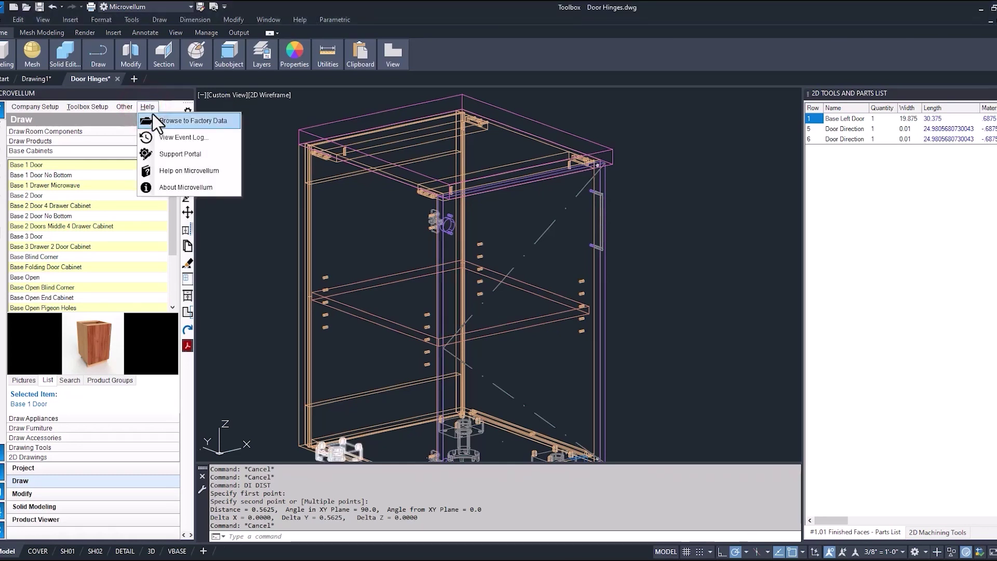
{"action": "left_click", "coordinate": [162, 122]}
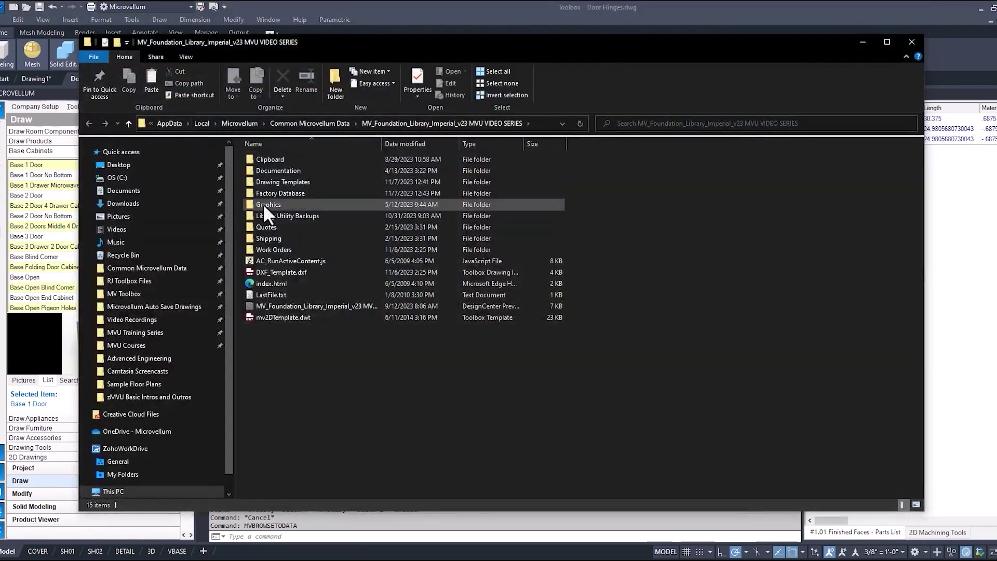
Copy the 110deg Full Overlay Knock-In hinge DWG in Graphics > Hardware.
{"action": "double_click", "coordinate": [262, 203]}
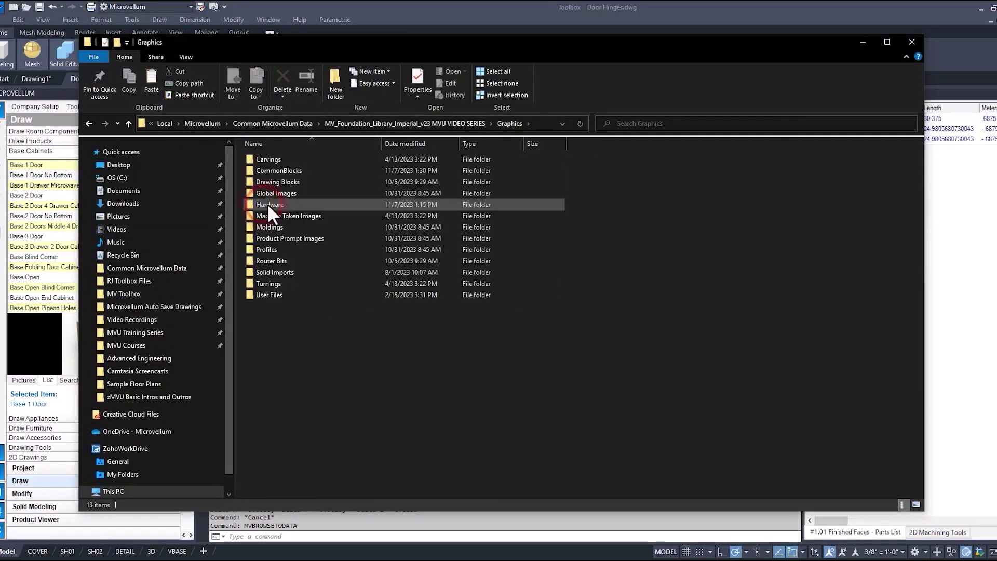
{"action": "double_click", "coordinate": [268, 204]}
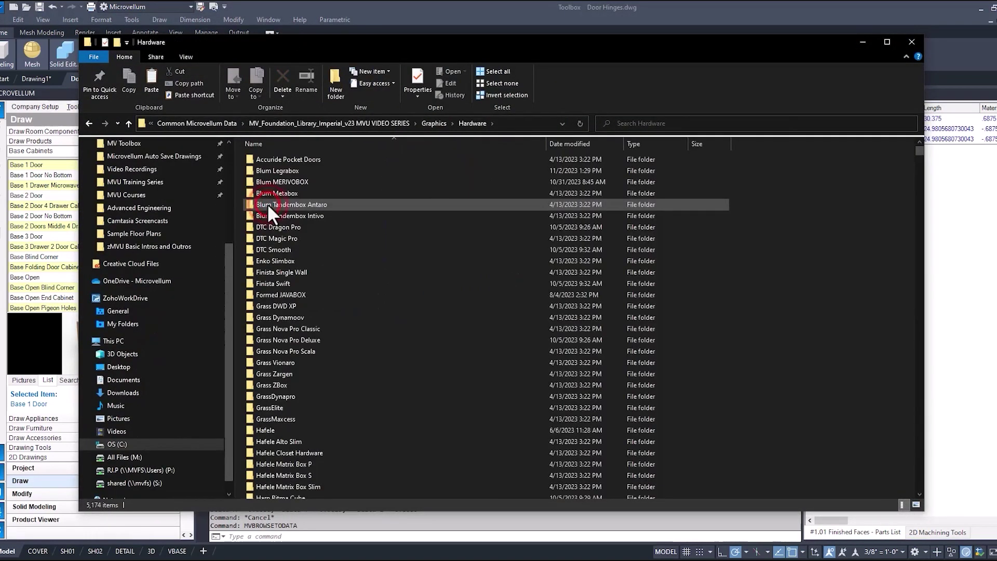
{"action": "scroll", "coordinate": [289, 233], "scroll_direction": "down", "scroll_amount": 5}
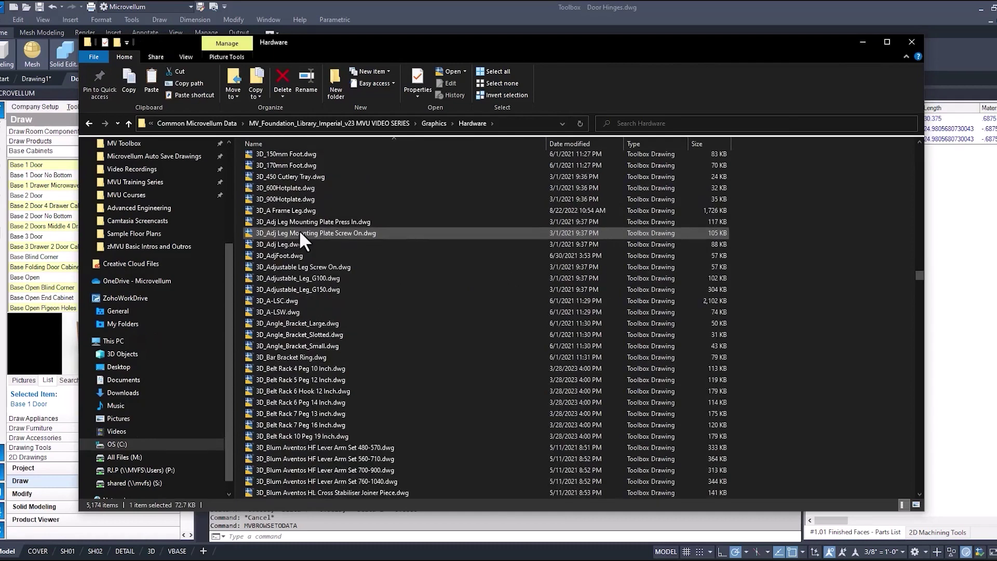
{"action": "scroll", "coordinate": [299, 230], "scroll_direction": "down", "scroll_amount": 10}
{"action": "scroll", "coordinate": [299, 230], "scroll_direction": "down", "scroll_amount": 3}
{"action": "scroll", "coordinate": [300, 230], "scroll_direction": "down", "scroll_amount": 1}
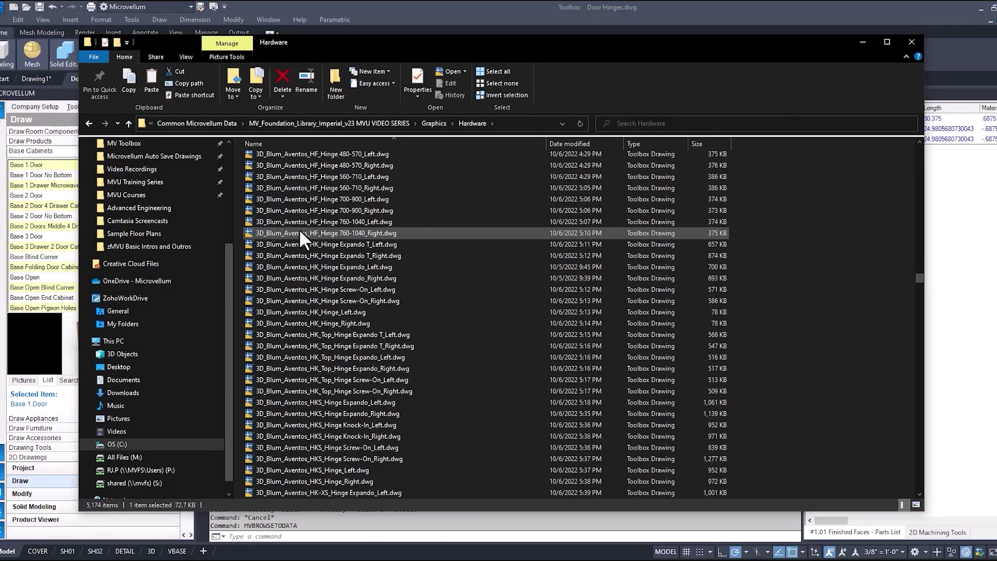
{"action": "scroll", "coordinate": [307, 298], "scroll_direction": "down", "scroll_amount": 15}
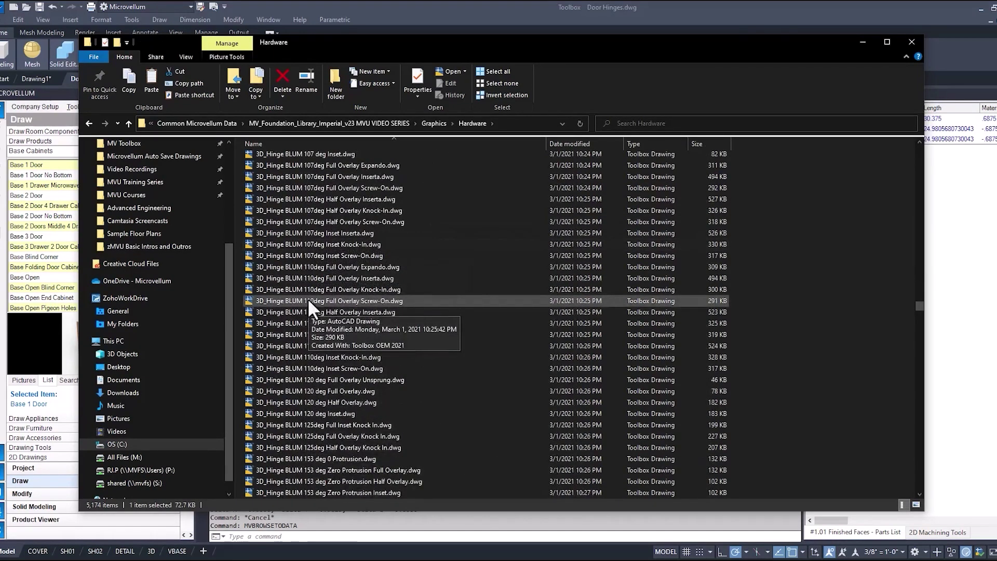
{"action": "left_click", "coordinate": [297, 289]}
{"action": "right_click", "coordinate": [297, 289]}
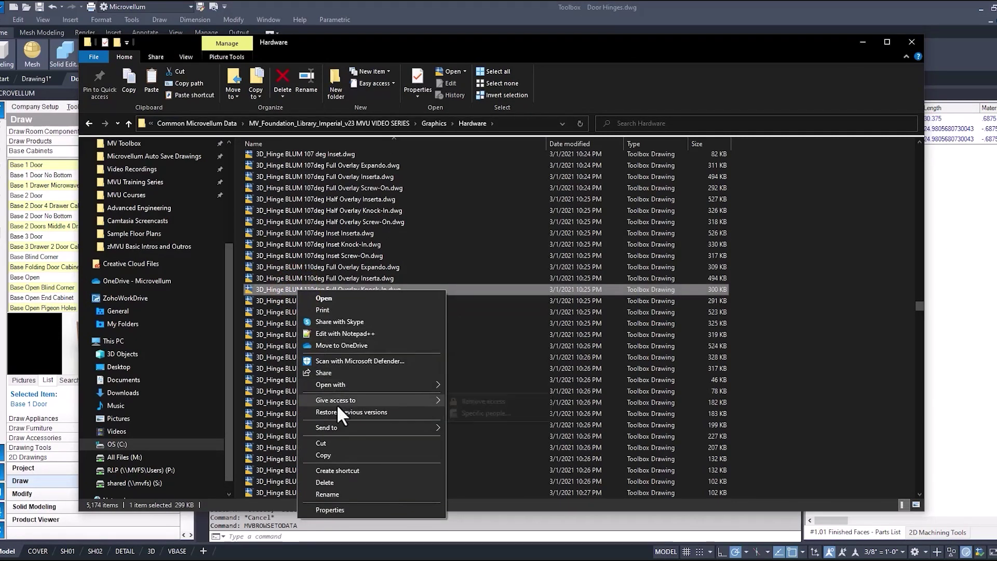
{"action": "left_click", "coordinate": [337, 456]}
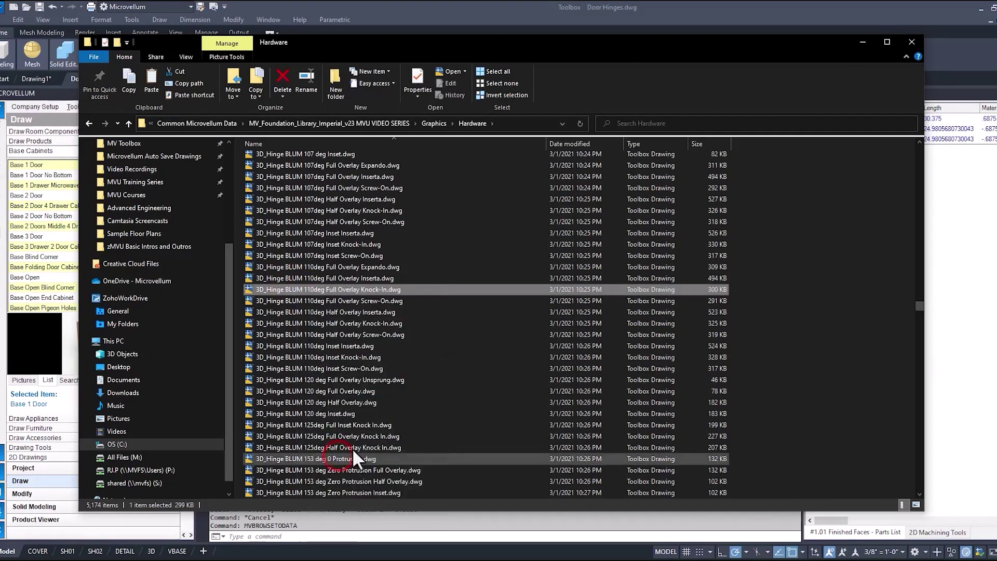
Paste the duplicate, rename it with _NEW, and minimize Explorer.
{"action": "right_click", "coordinate": [468, 323]}
{"action": "left_click", "coordinate": [499, 397]}
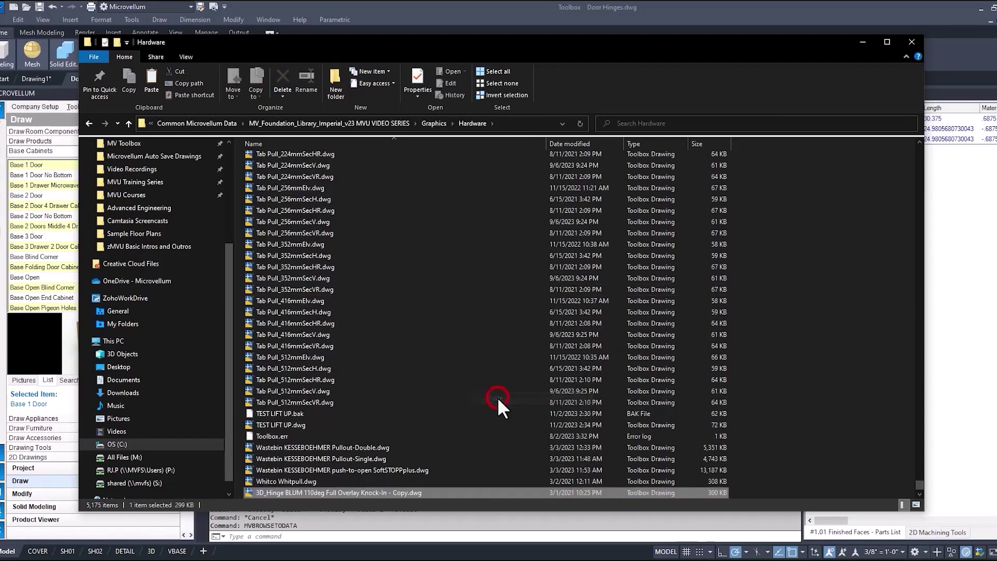
{"action": "left_click", "coordinate": [387, 156]}
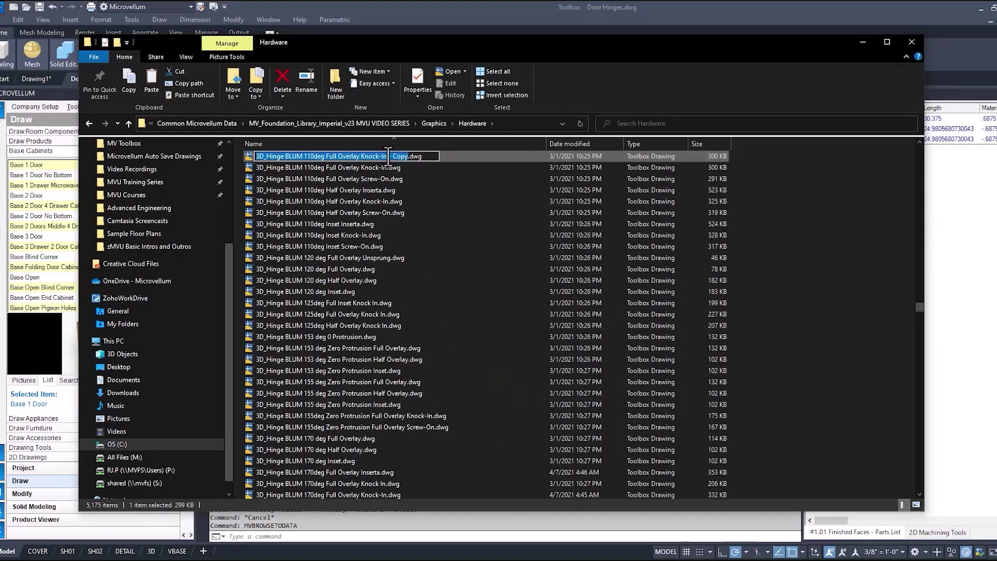
{"action": "left_click", "coordinate": [387, 155]}
{"action": "key", "text": "Delete"}
{"action": "key", "text": "Delete"}
{"action": "key", "text": "Delete"}
{"action": "type", "text": "_NEW"}
{"action": "left_click", "coordinate": [465, 224]}
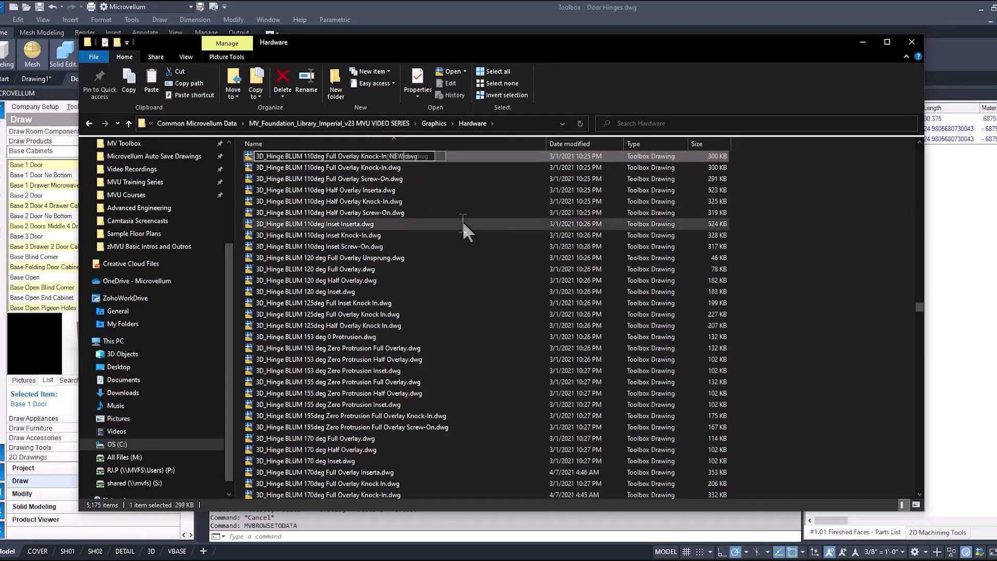
{"action": "left_click", "coordinate": [863, 41]}
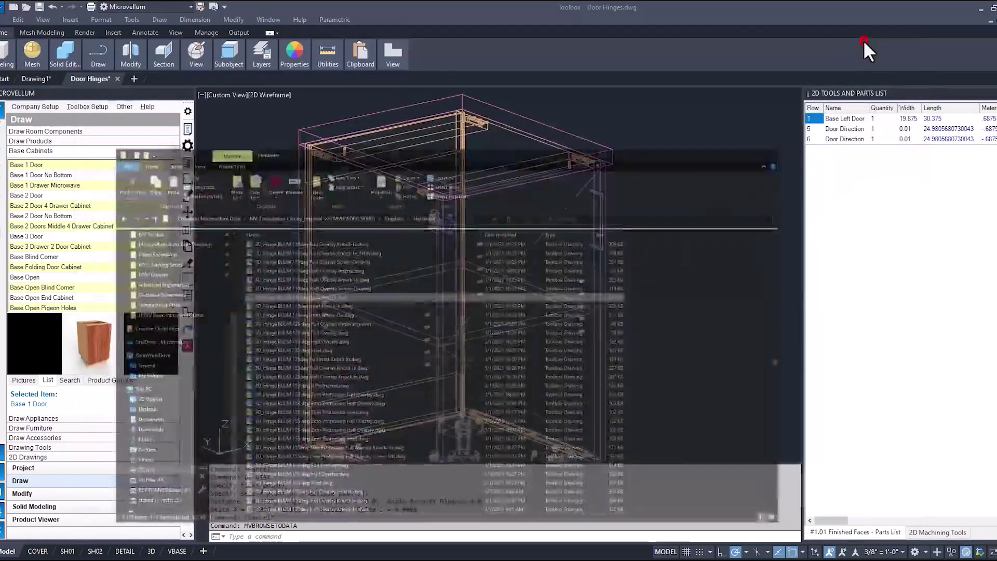
Run Product Prompts on the Base 1 Door cabinet and accept to regenerate it.
{"action": "left_click", "coordinate": [191, 129]}
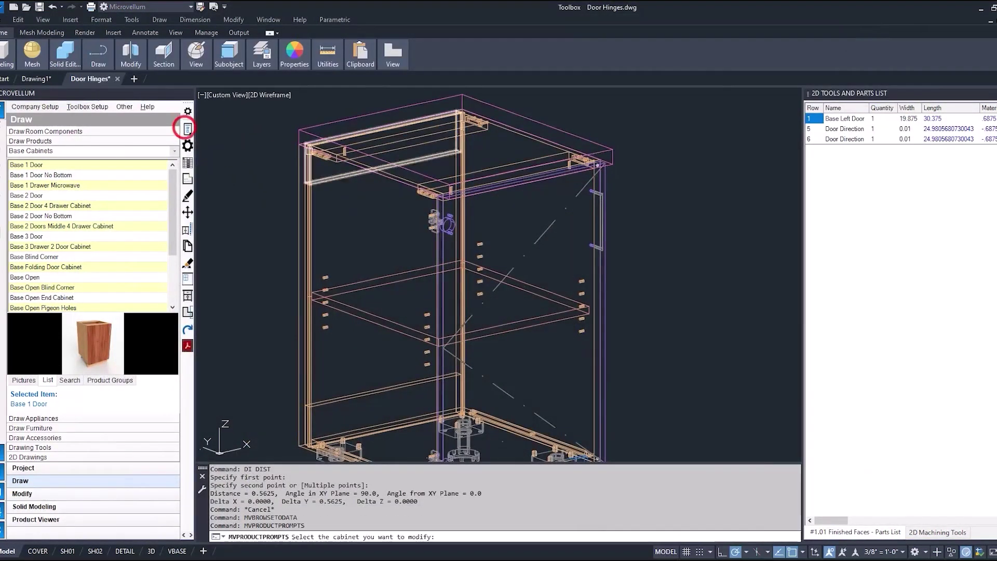
{"action": "left_click", "coordinate": [336, 150]}
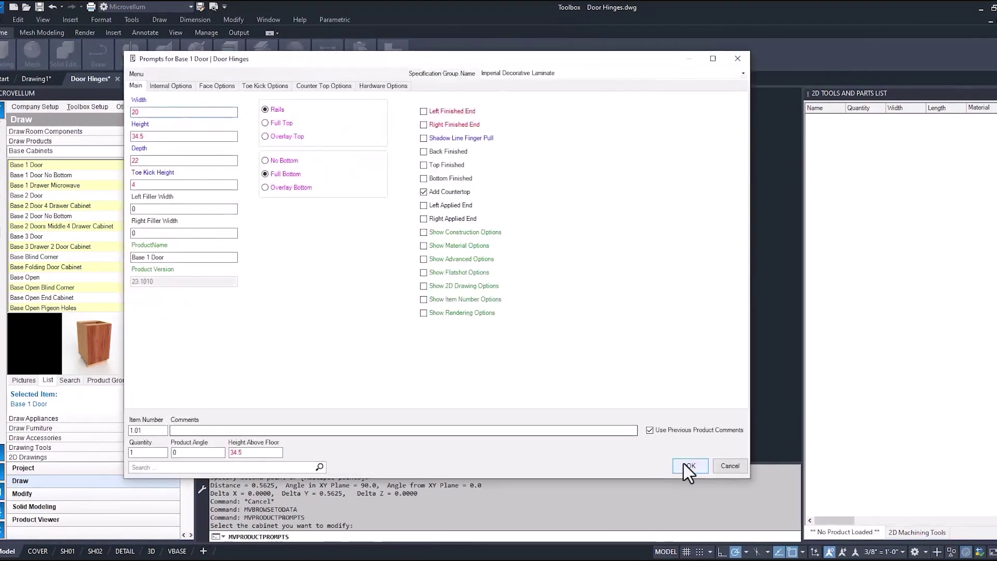
{"action": "left_click", "coordinate": [692, 465]}
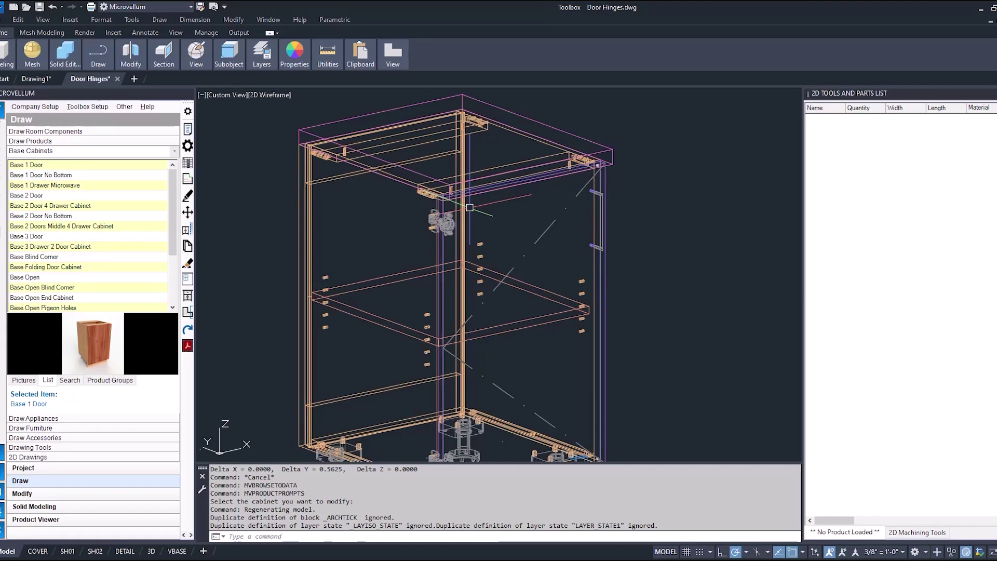
Edit Hardware Machine Tokens for the Knock-In_NEW hinge from the project hardware library.
{"action": "left_click", "coordinate": [187, 146]}
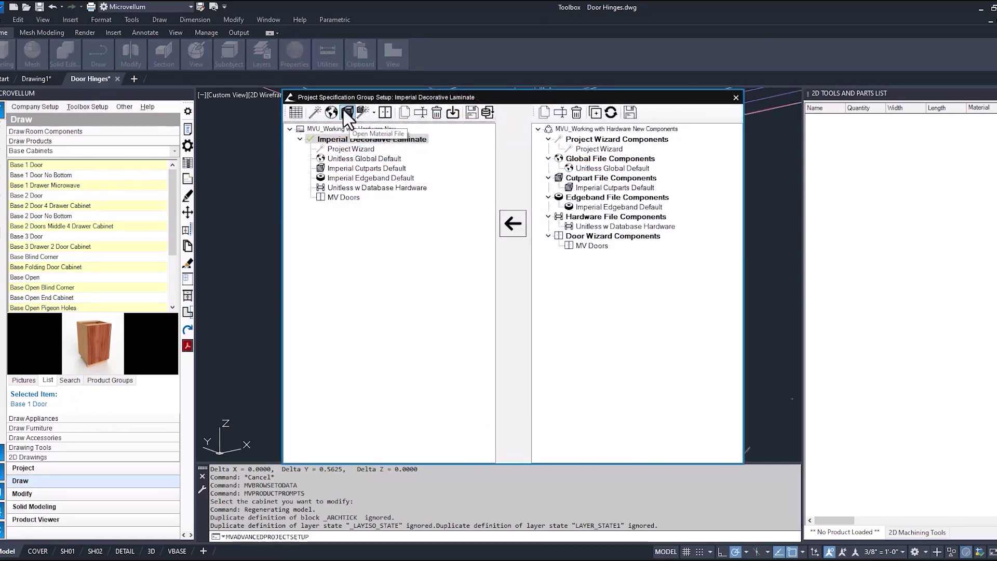
{"action": "left_click", "coordinate": [346, 113]}
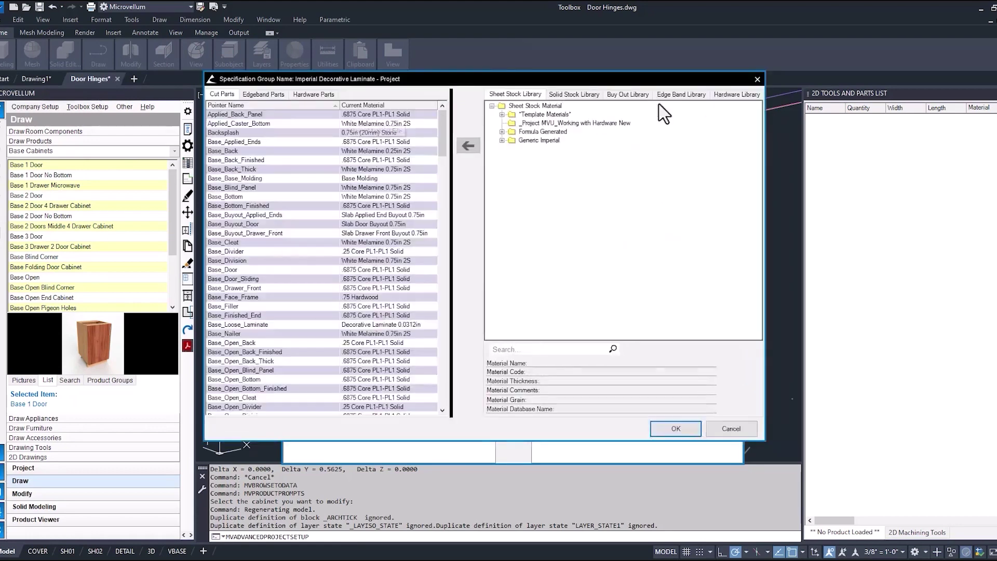
{"action": "left_click", "coordinate": [737, 93]}
{"action": "double_click", "coordinate": [538, 123]}
{"action": "right_click", "coordinate": [565, 131]}
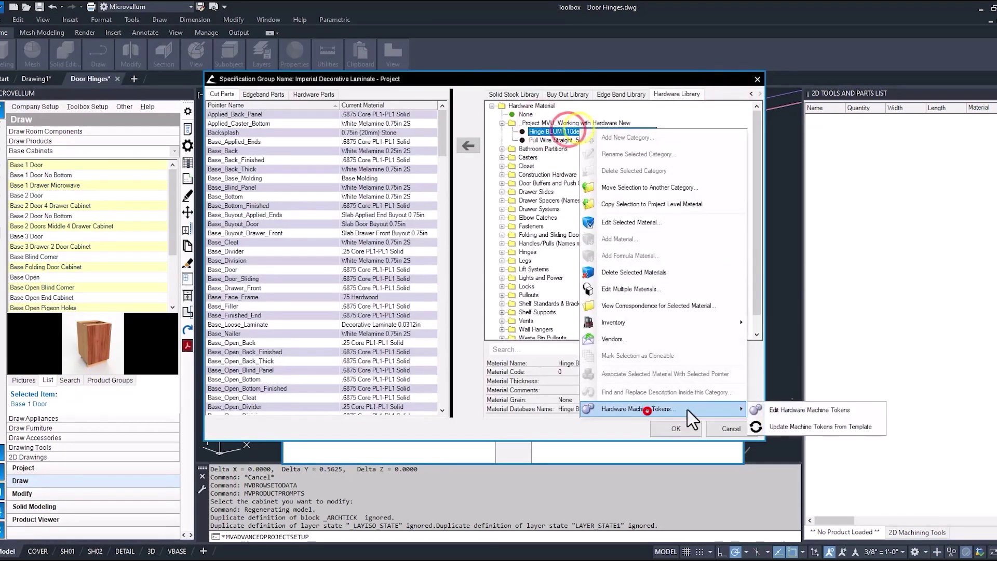
{"action": "left_click", "coordinate": [811, 410]}
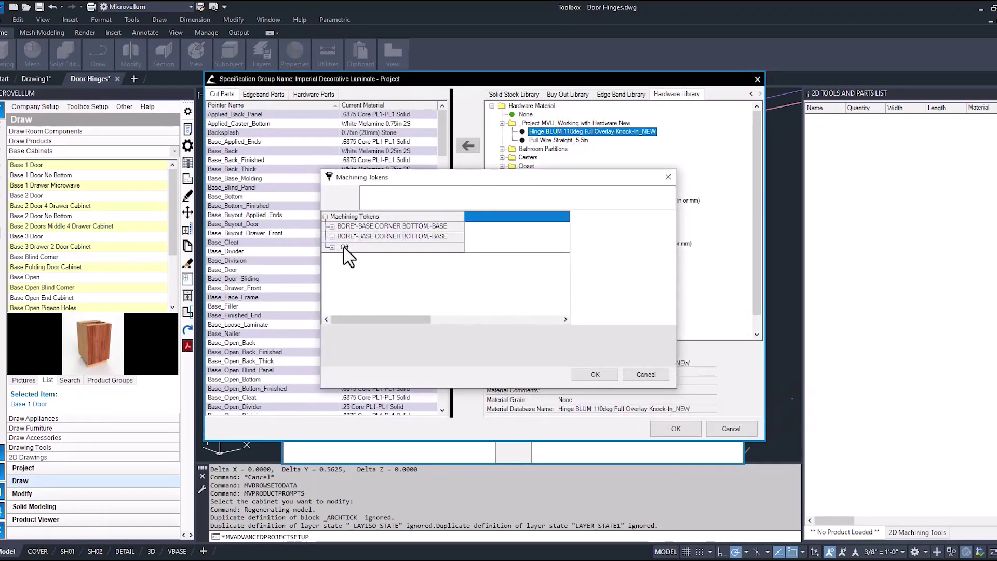
Set the second bore token to Y -1, End Y 1 and hole spacing 2.
{"action": "left_click", "coordinate": [331, 236]}
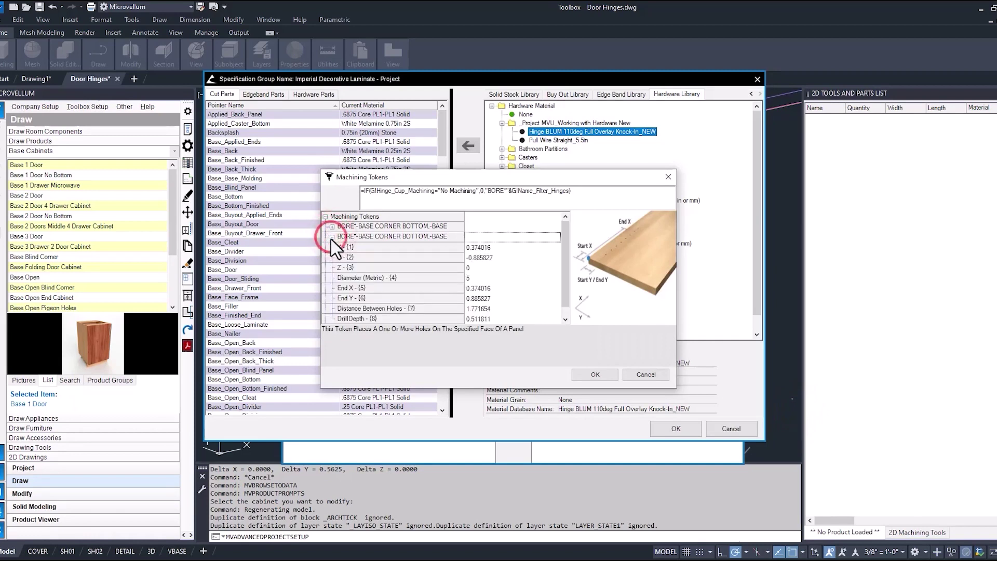
{"action": "left_click", "coordinate": [471, 247]}
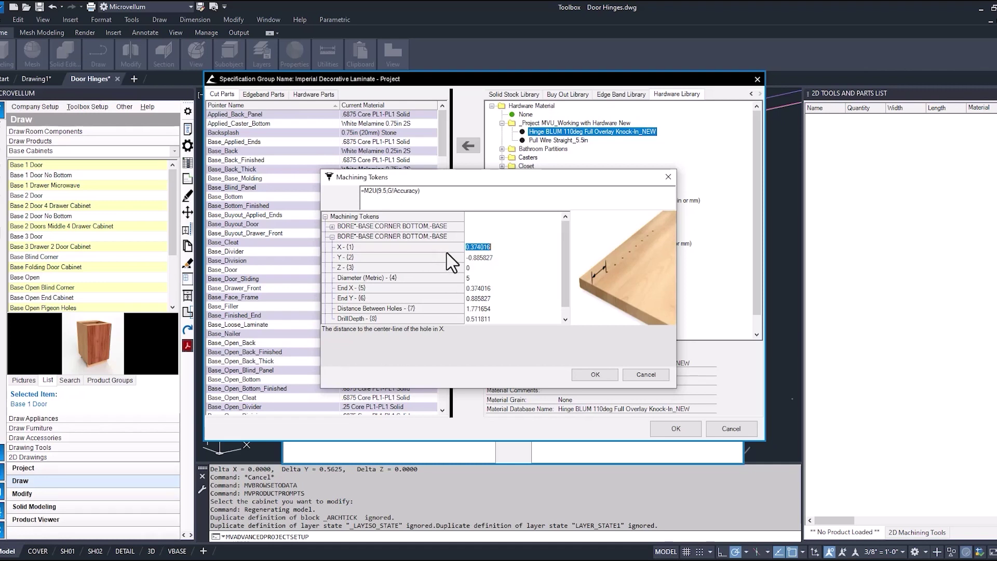
{"action": "double_click", "coordinate": [442, 197]}
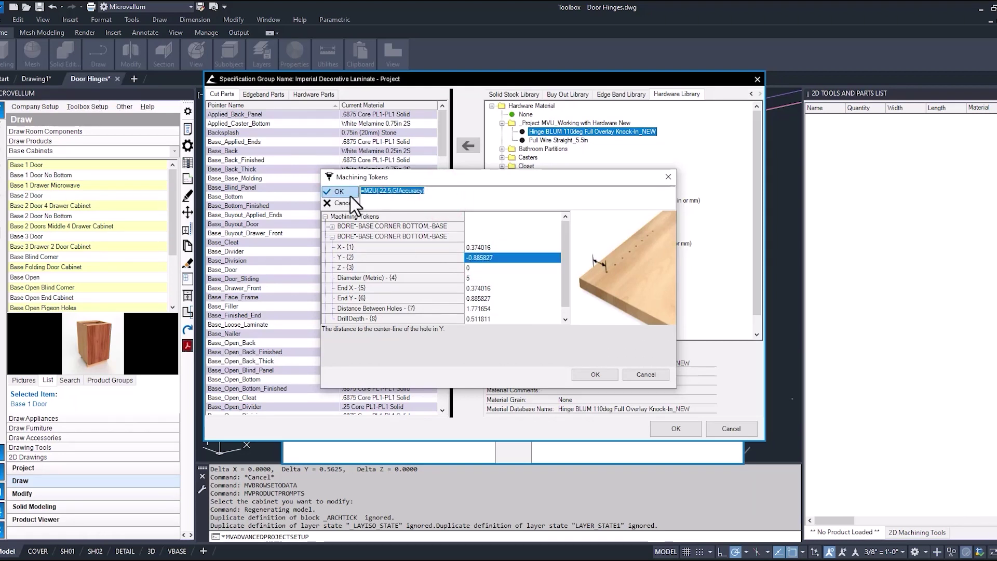
{"action": "type", "text": "-"}
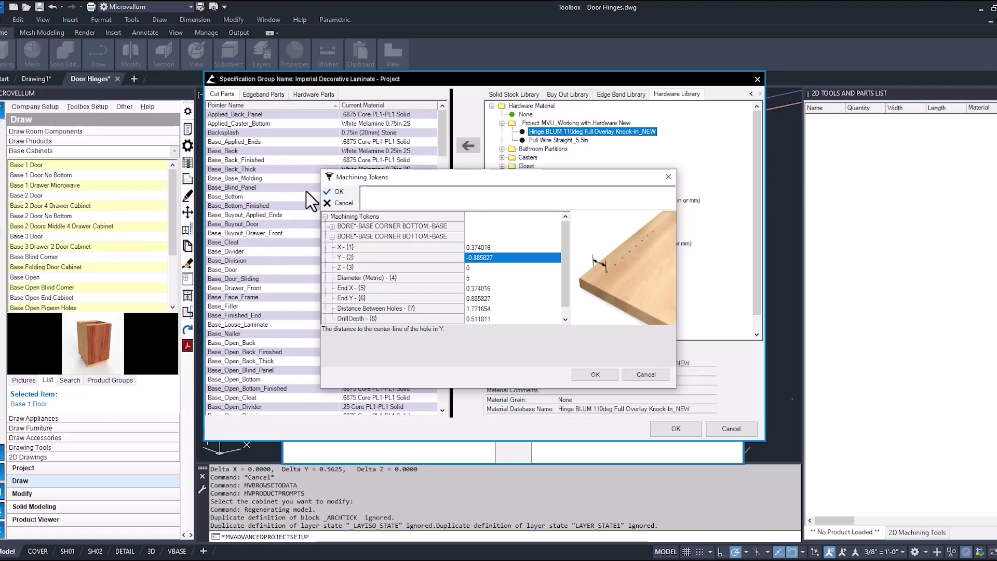
{"action": "type", "text": "1"}
{"action": "left_click", "coordinate": [346, 193]}
{"action": "left_click", "coordinate": [472, 299]}
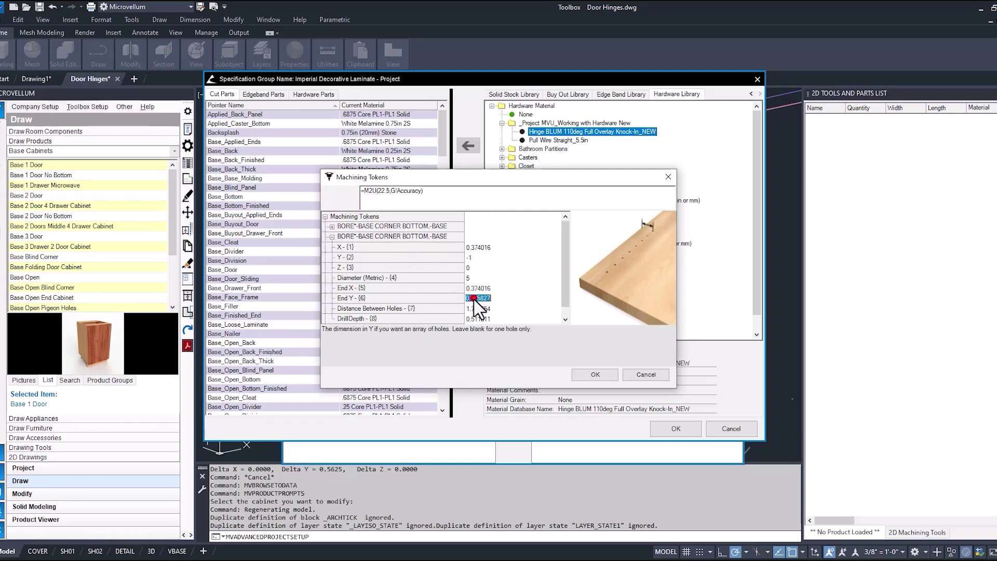
{"action": "left_click", "coordinate": [346, 193]}
{"action": "type", "text": "1"}
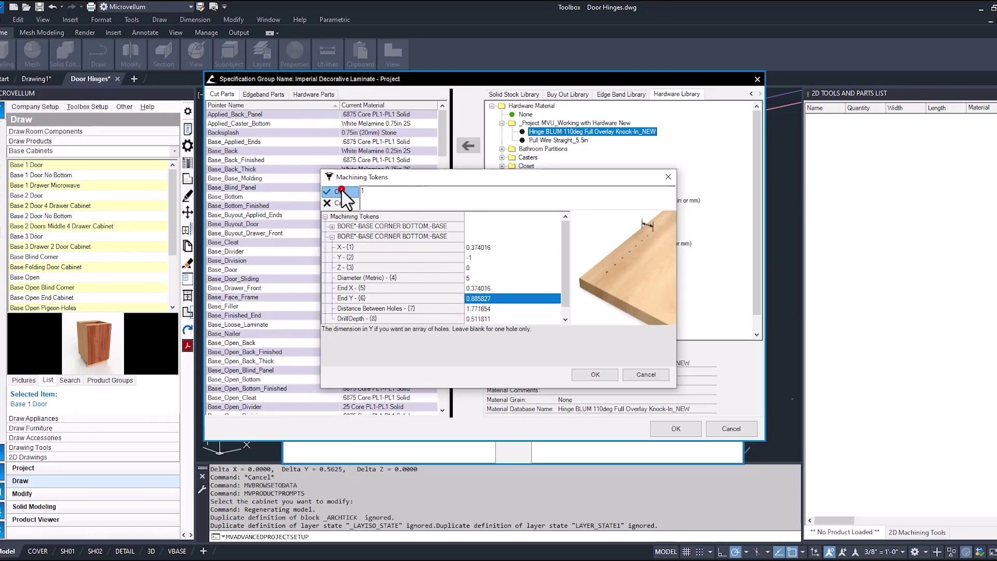
{"action": "left_click", "coordinate": [342, 192]}
{"action": "left_click", "coordinate": [477, 309]}
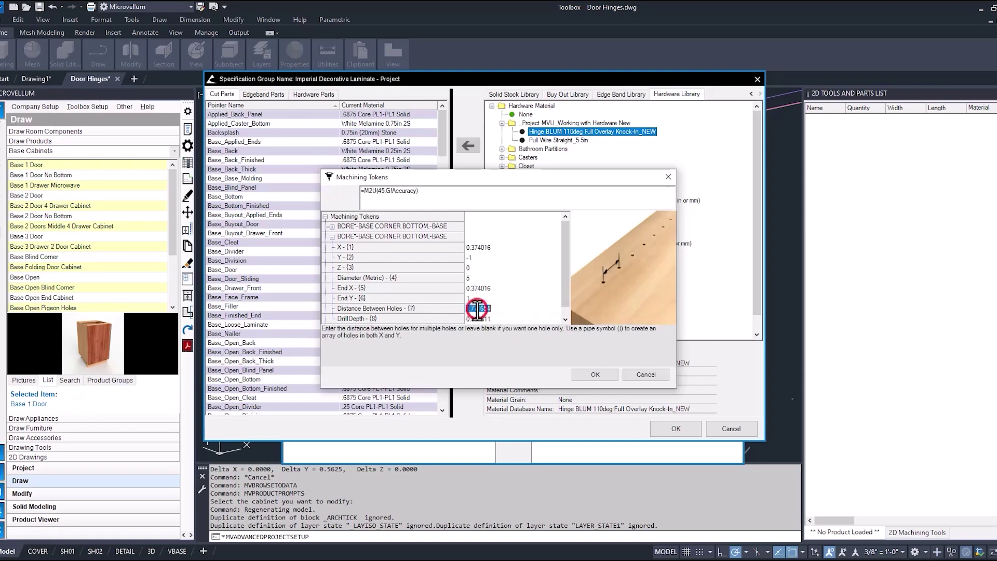
{"action": "left_click", "coordinate": [458, 194]}
{"action": "type", "text": "2"}
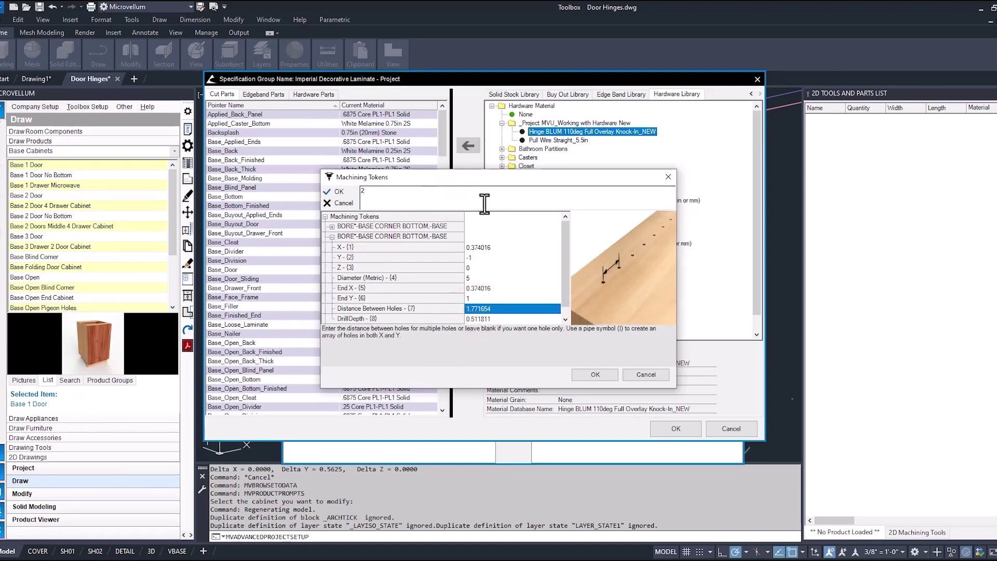
{"action": "left_click", "coordinate": [342, 192]}
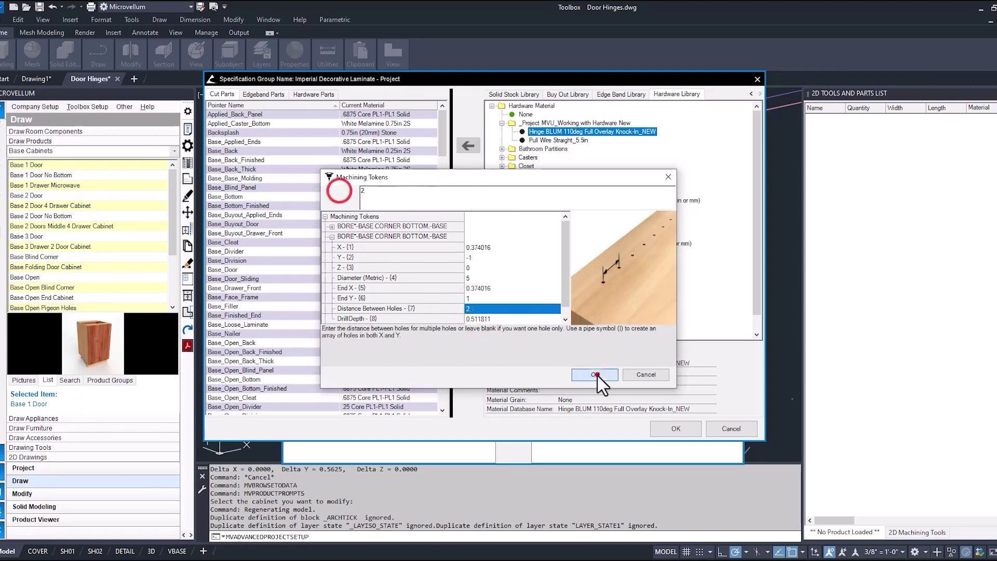
Accept the bore changes and regenerate the cabinet through its product prompts.
{"action": "left_click", "coordinate": [595, 374]}
{"action": "left_click", "coordinate": [677, 428]}
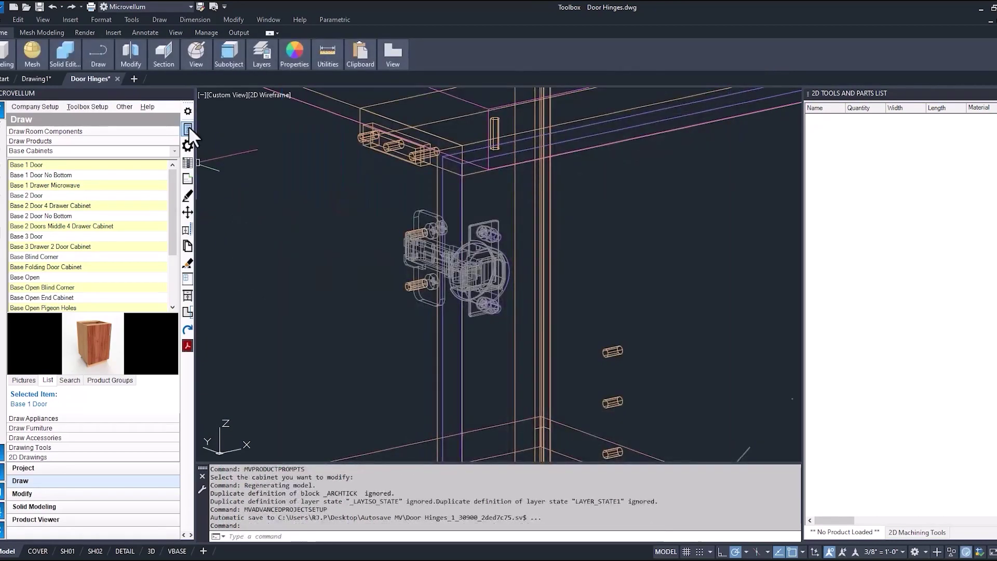
{"action": "left_click", "coordinate": [188, 128]}
{"action": "left_click", "coordinate": [463, 217]}
{"action": "left_click", "coordinate": [684, 466]}
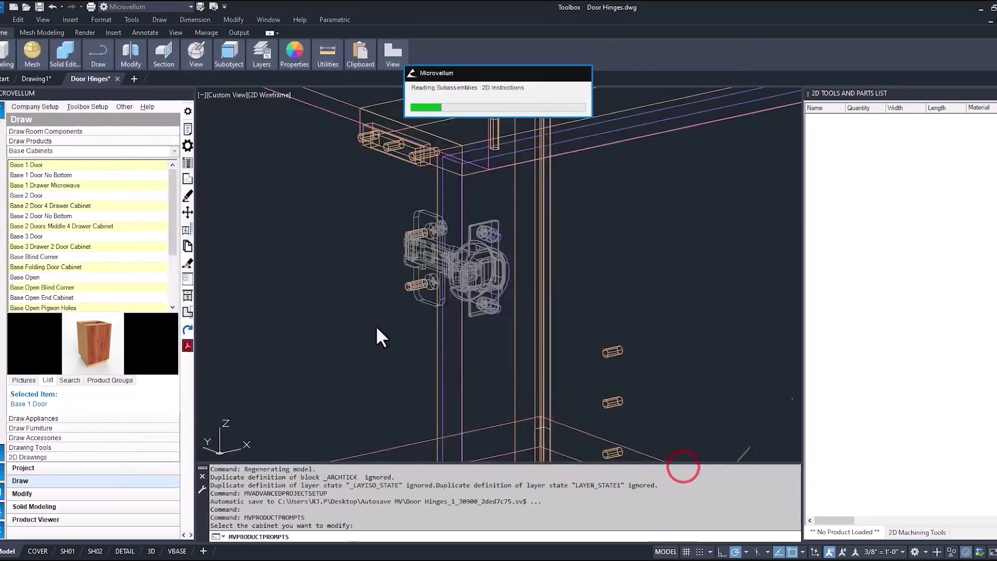
{"action": "scroll", "coordinate": [607, 357], "scroll_direction": "up", "scroll_amount": 2}
{"action": "scroll", "coordinate": [670, 312], "scroll_direction": "up", "scroll_amount": 1}
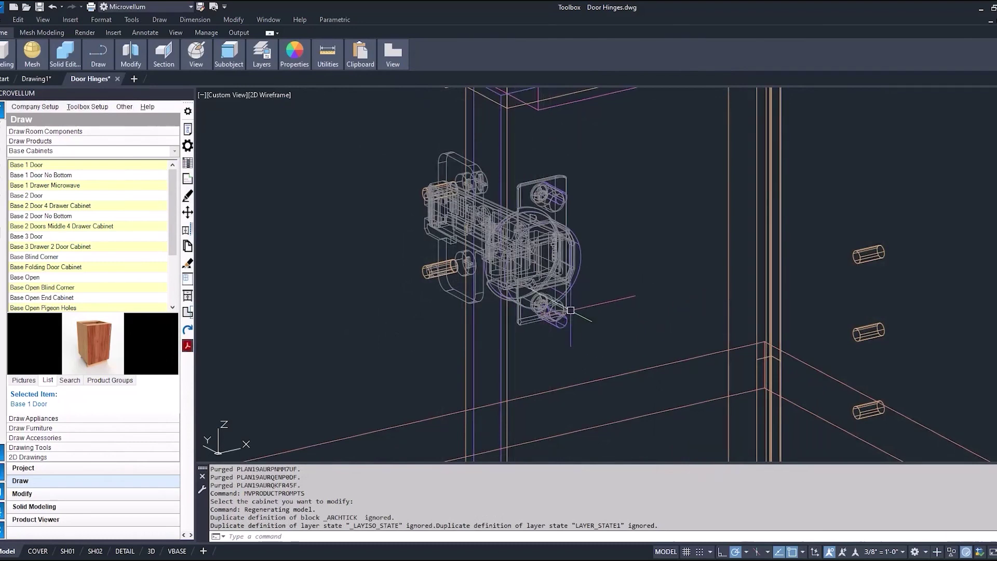
{"action": "scroll", "coordinate": [593, 304], "scroll_direction": "up", "scroll_amount": 1}
{"action": "scroll", "coordinate": [576, 234], "scroll_direction": "up", "scroll_amount": 1}
{"action": "scroll", "coordinate": [573, 125], "scroll_direction": "up", "scroll_amount": 1}
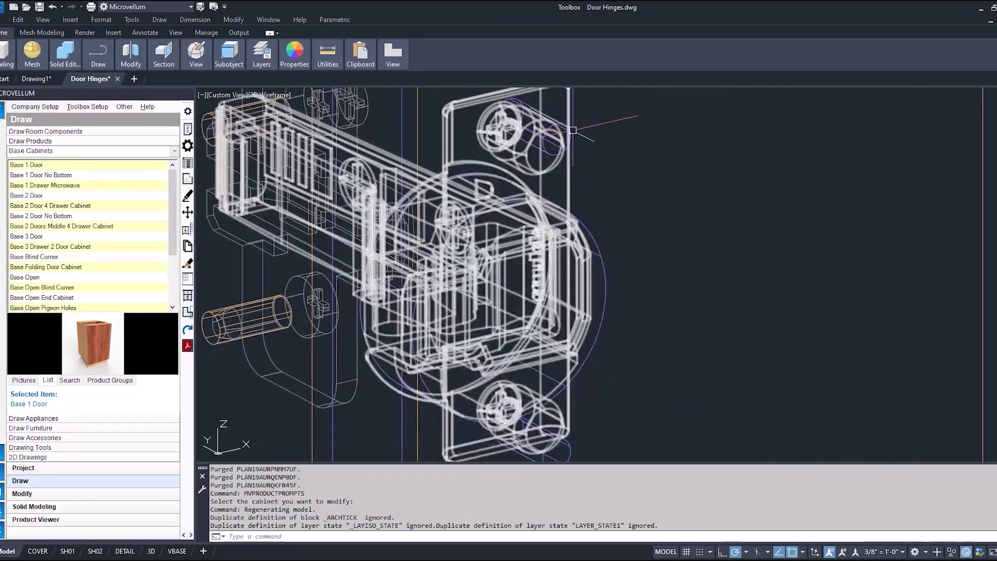
{"action": "scroll", "coordinate": [600, 129], "scroll_direction": "up", "scroll_amount": 1}
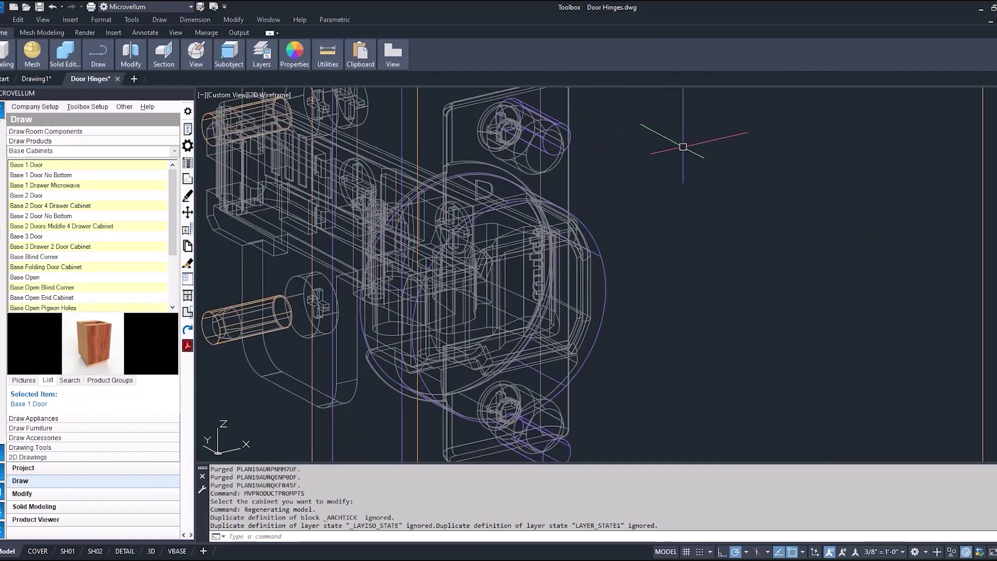
{"action": "scroll", "coordinate": [725, 207], "scroll_direction": "down", "scroll_amount": 1}
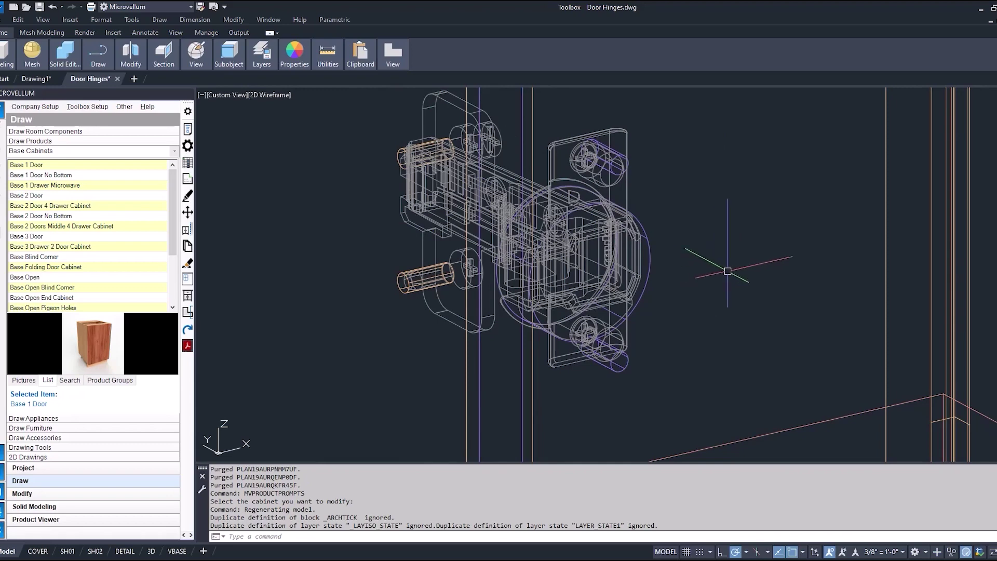
Launch 3D_Hinge BLUM 110deg Full Overlay Knock-In_NEW.dwg from Hardware, approving both warnings.
{"action": "left_click", "coordinate": [147, 106]}
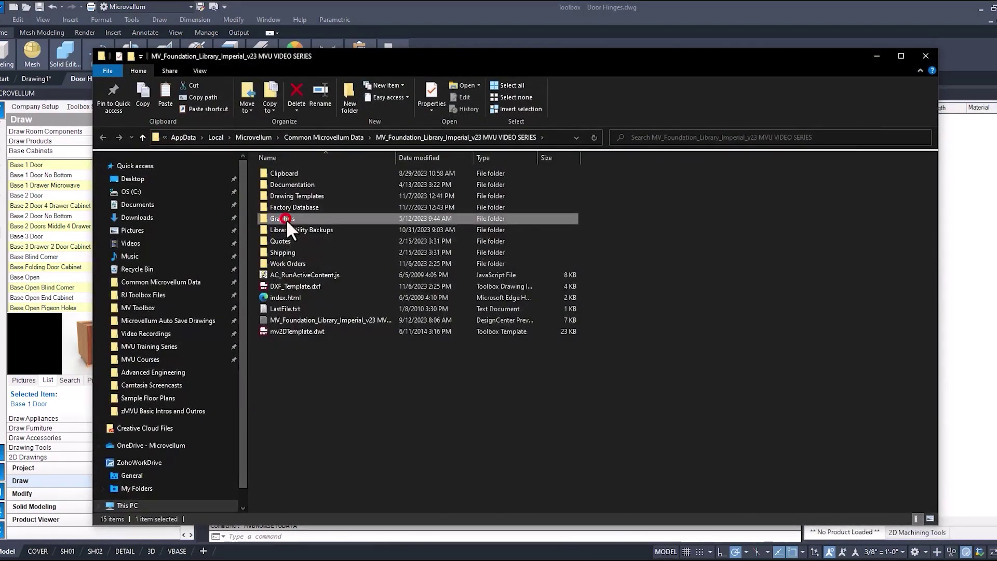
{"action": "double_click", "coordinate": [286, 219]}
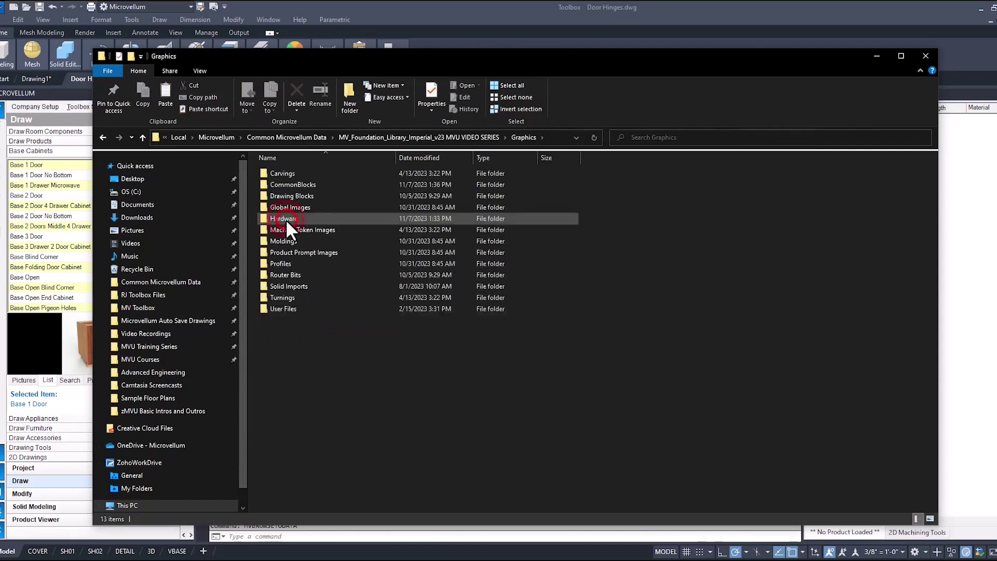
{"action": "scroll", "coordinate": [285, 219], "scroll_direction": "down", "scroll_amount": 10}
{"action": "scroll", "coordinate": [297, 261], "scroll_direction": "down", "scroll_amount": 10}
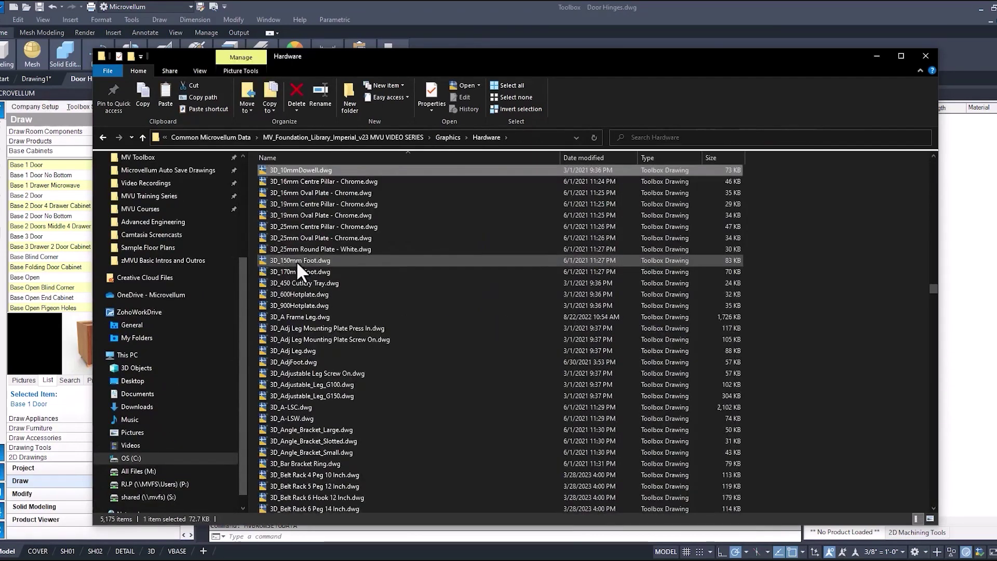
{"action": "left_click", "coordinate": [297, 261]}
{"action": "scroll", "coordinate": [352, 190], "scroll_direction": "up", "scroll_amount": 1}
{"action": "double_click", "coordinate": [353, 204]}
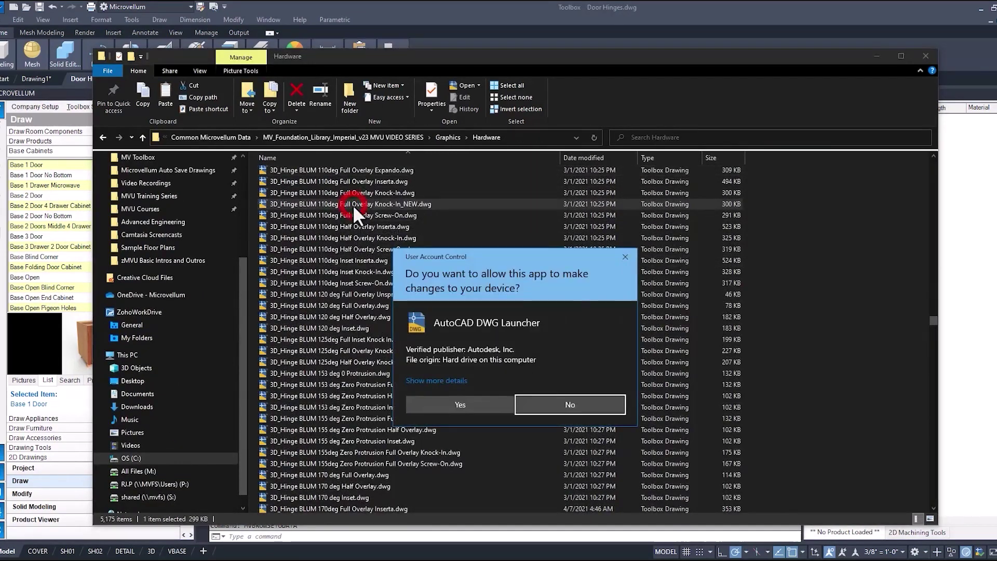
{"action": "left_click", "coordinate": [449, 396]}
{"action": "left_click", "coordinate": [432, 258]}
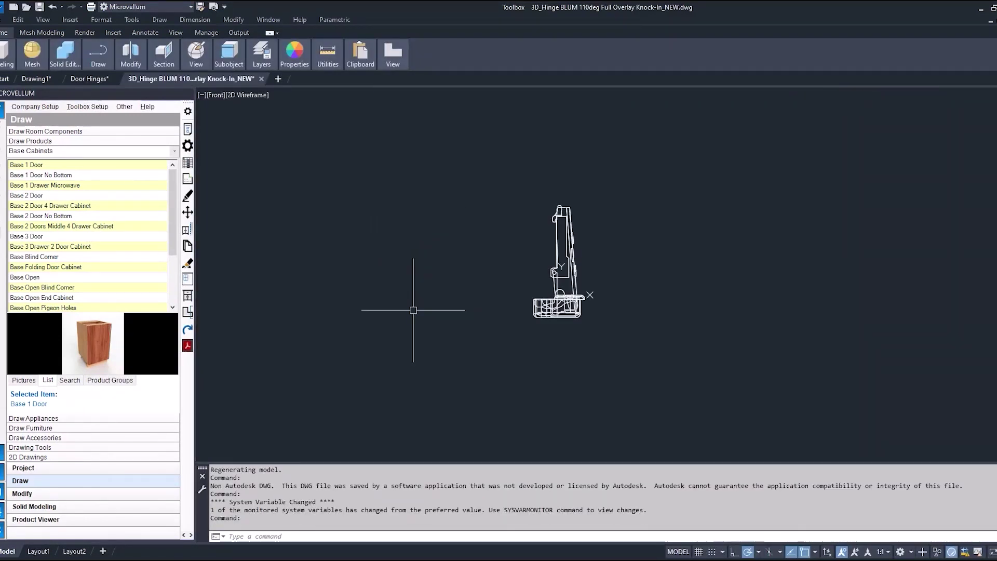
{"action": "left_click", "coordinate": [604, 537]}
{"action": "type", "text": "ul"}
Orbit the hinge, apply the Conceptual visual style, and return to plan view with UPL.
{"action": "key", "text": "Return"}
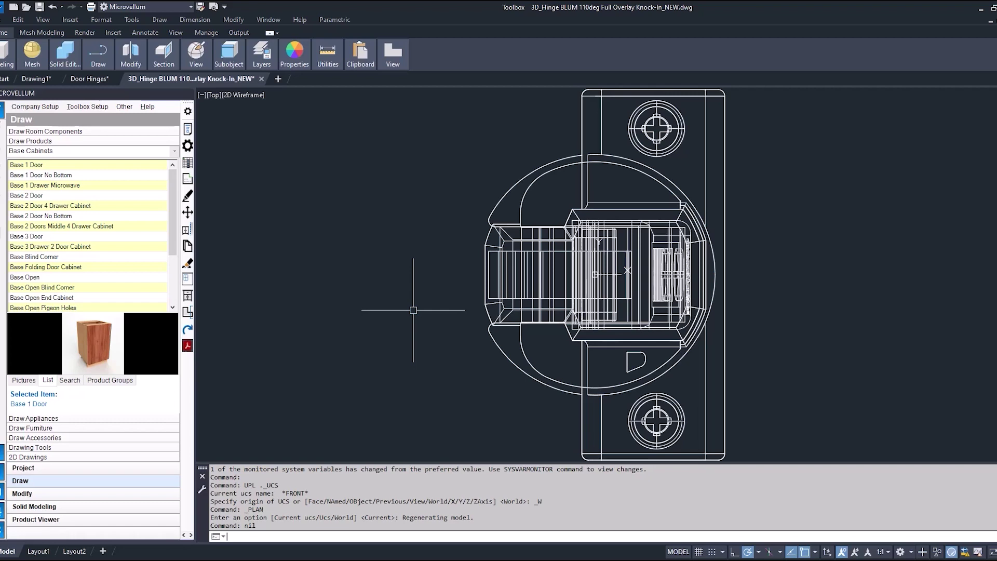
{"action": "middle_click_drag", "start_coordinate": [413, 309], "coordinate": [435, 261], "text": "shift"}
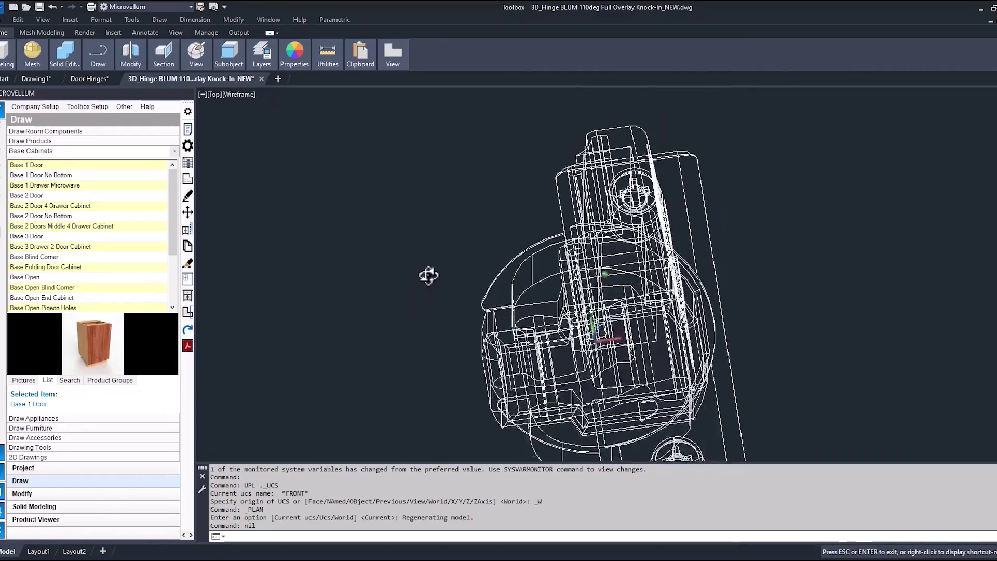
{"action": "mouse_move", "coordinate": [435, 260]}
{"action": "middle_mouse_down", "text": "shift"}
{"action": "mouse_move", "coordinate": [427, 282]}
{"action": "mouse_move", "coordinate": [480, 361]}
{"action": "mouse_move", "coordinate": [444, 368]}
{"action": "middle_mouse_up", "text": "shift"}
{"action": "left_click", "coordinate": [234, 94]}
{"action": "left_click", "coordinate": [311, 133]}
{"action": "type", "text": "UPL"}
{"action": "key", "text": "Return"}
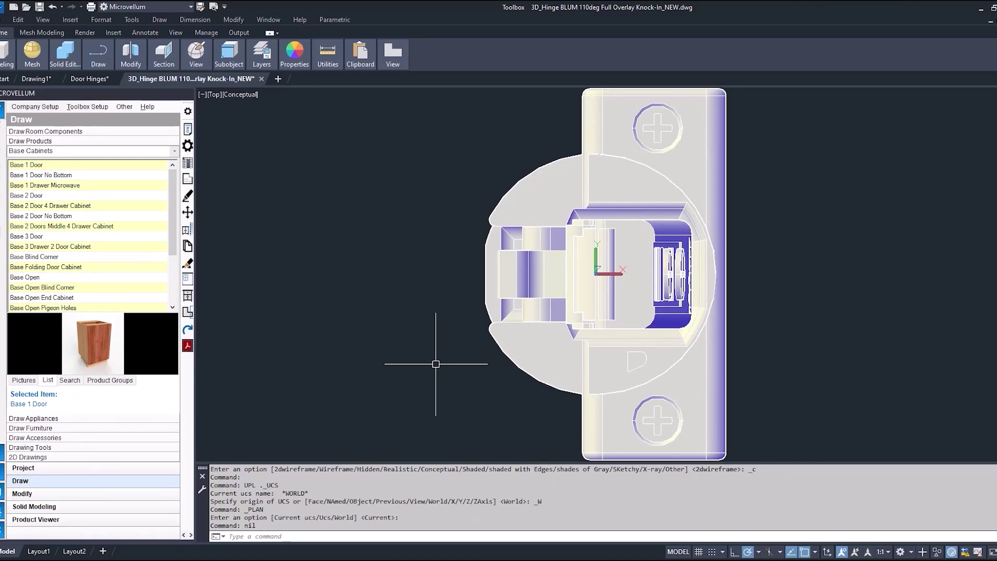
{"action": "type", "text": "L"}
Erase the box surrounding the hinge model.
{"action": "key", "text": "Return"}
{"action": "key", "text": "Escape"}
{"action": "type", "text": "L"}
{"action": "key", "text": "Return"}
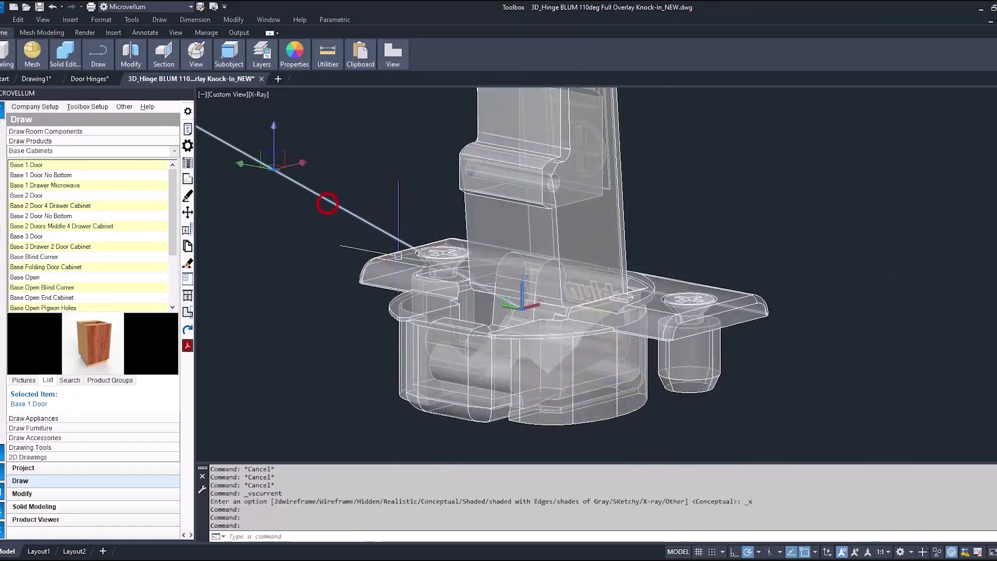
{"action": "scroll", "coordinate": [520, 316], "scroll_direction": "up", "scroll_amount": 3}
{"action": "scroll", "coordinate": [520, 316], "scroll_direction": "up", "scroll_amount": 5}
{"action": "scroll", "coordinate": [520, 317], "scroll_direction": "up", "scroll_amount": 2}
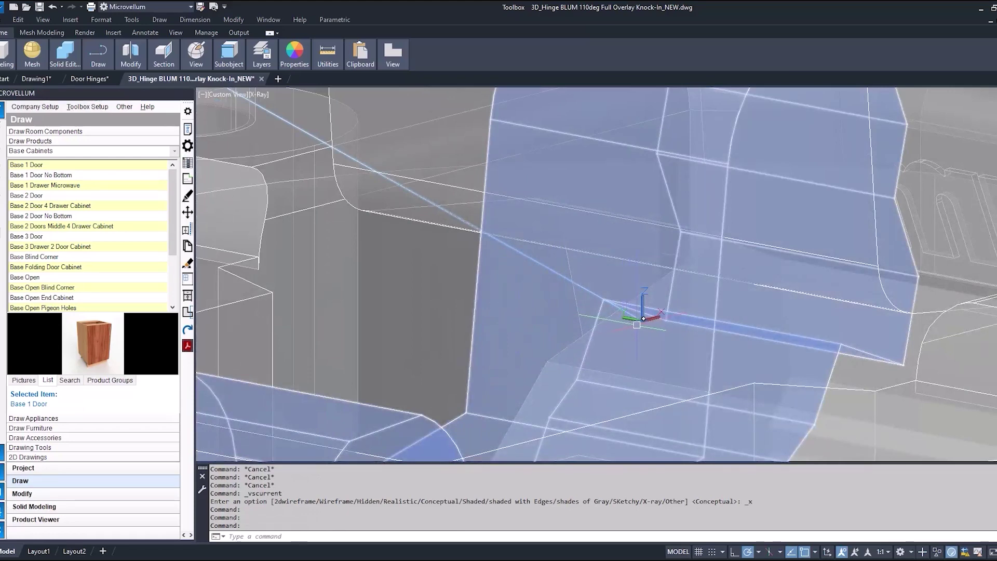
{"action": "scroll", "coordinate": [623, 316], "scroll_direction": "up", "scroll_amount": 2}
{"action": "scroll", "coordinate": [656, 313], "scroll_direction": "down", "scroll_amount": 5}
{"action": "scroll", "coordinate": [656, 313], "scroll_direction": "down", "scroll_amount": 5}
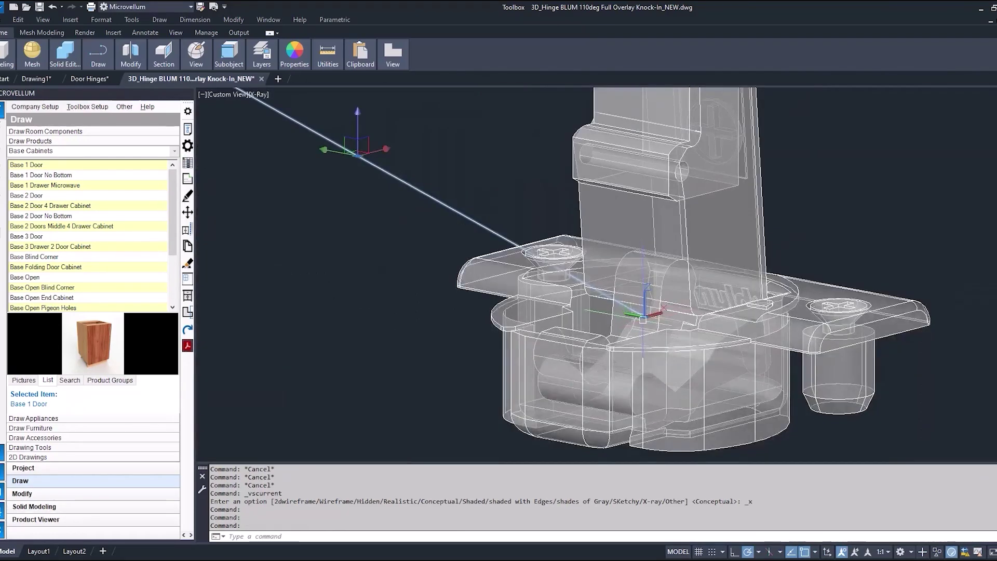
{"action": "scroll", "coordinate": [655, 331], "scroll_direction": "down", "scroll_amount": 3}
{"action": "middle_click_drag", "start_coordinate": [654, 335], "coordinate": [646, 329], "text": "shift"}
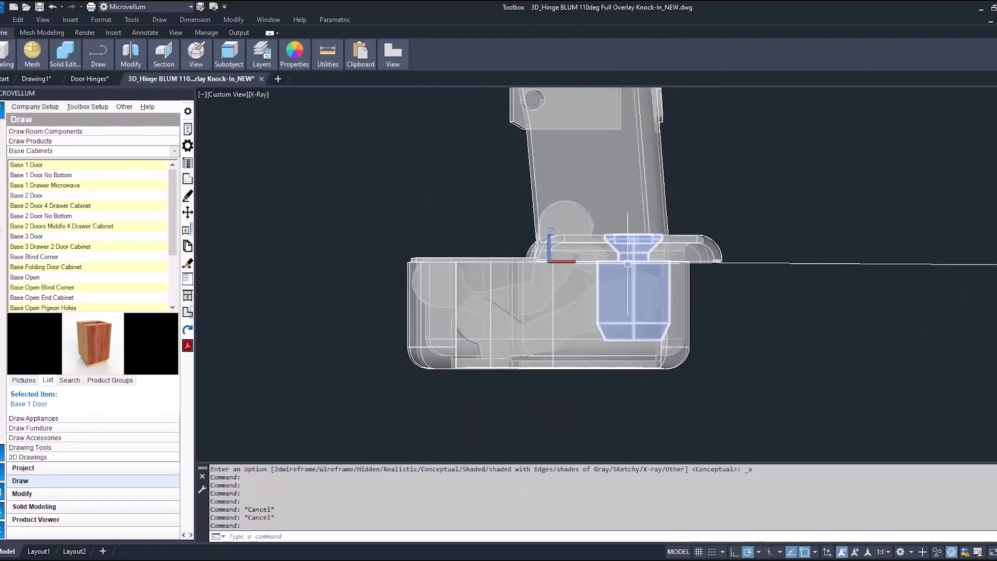
{"action": "left_click", "coordinate": [590, 264]}
{"action": "key", "text": "Delete"}
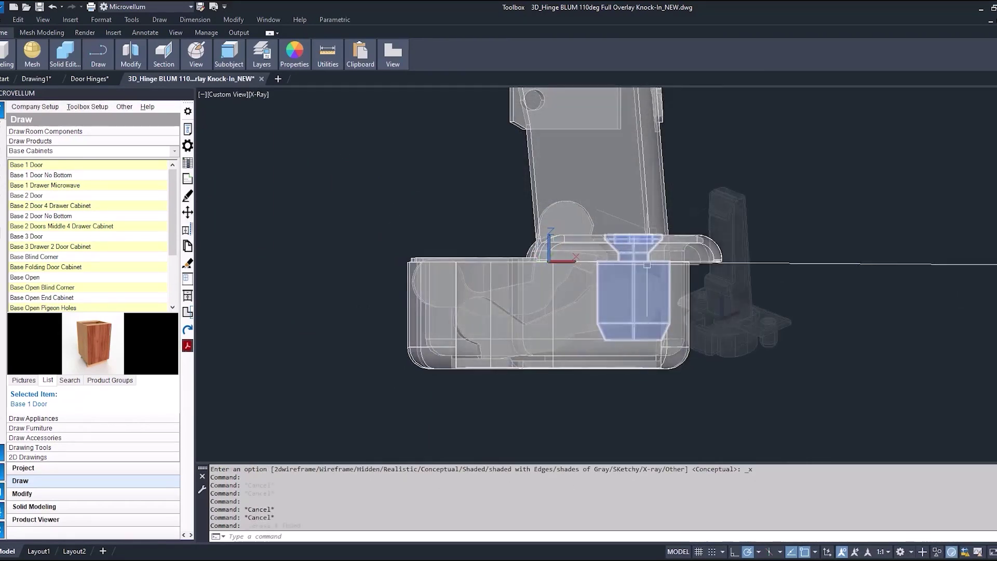
Erase the tall vertical arm and screw cylinder, then reset to World plan view.
{"action": "middle_click_drag", "start_coordinate": [646, 267], "coordinate": [749, 292], "text": "shift"}
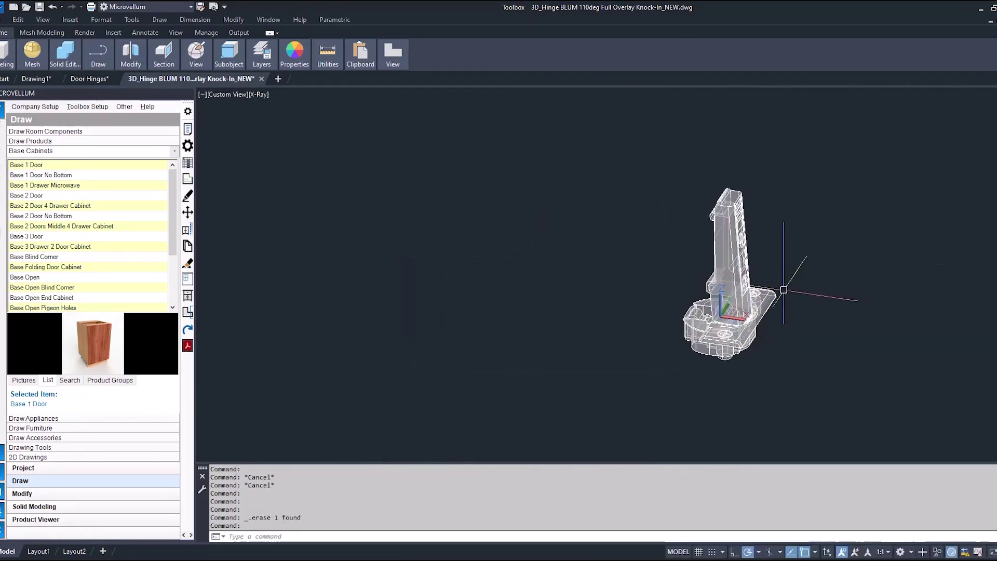
{"action": "scroll", "coordinate": [779, 295], "scroll_direction": "up", "scroll_amount": 2}
{"action": "scroll", "coordinate": [781, 289], "scroll_direction": "up", "scroll_amount": 2}
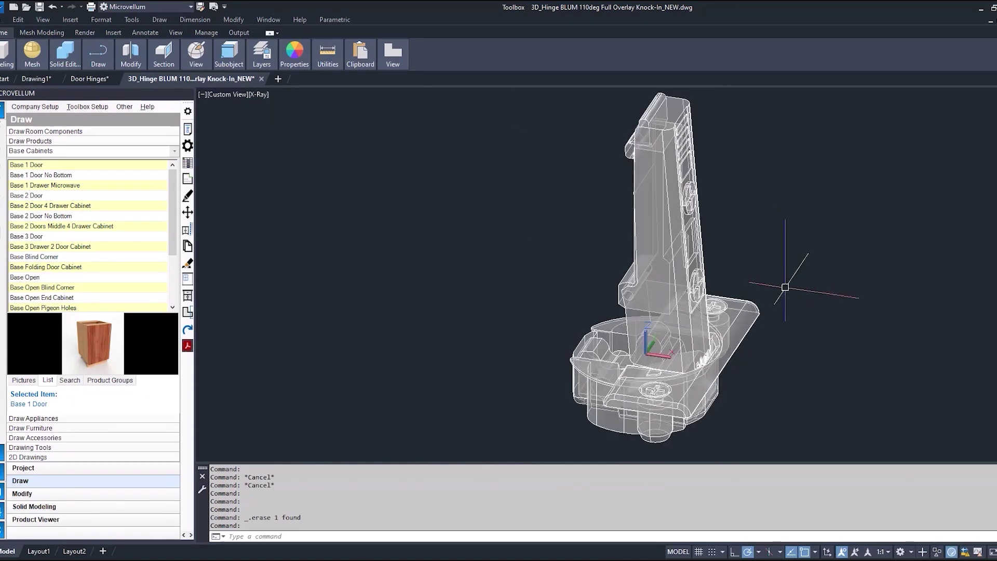
{"action": "scroll", "coordinate": [782, 289], "scroll_direction": "up", "scroll_amount": 1}
{"action": "left_click", "coordinate": [698, 291]}
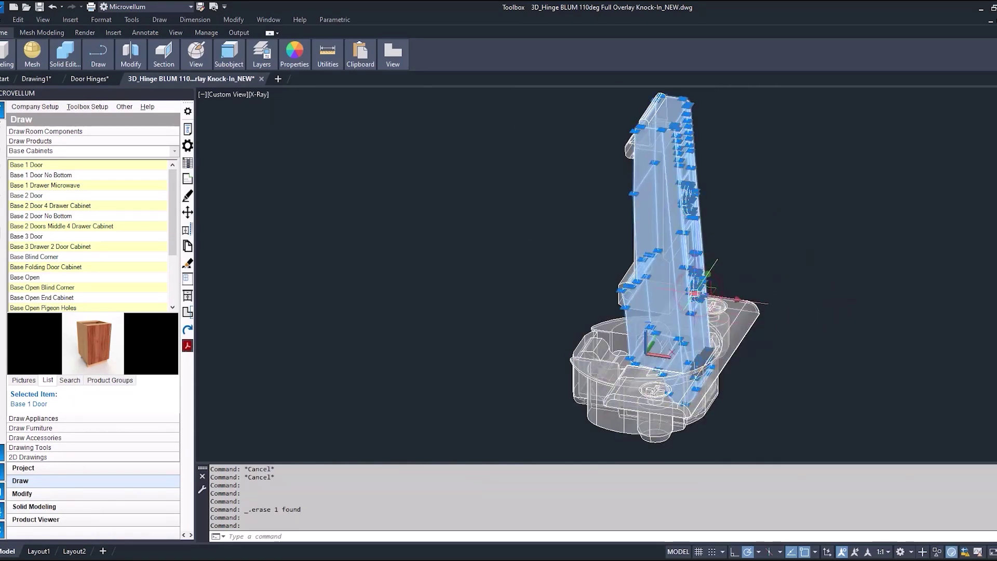
{"action": "key", "text": "Delete"}
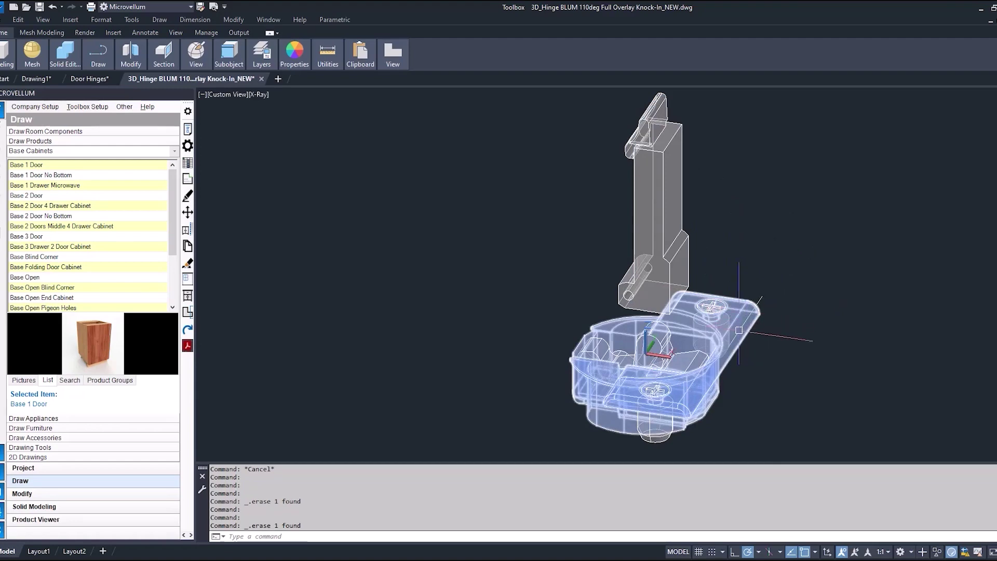
{"action": "middle_click_drag", "start_coordinate": [742, 332], "coordinate": [707, 290]}
{"action": "scroll", "coordinate": [686, 265], "scroll_direction": "up", "scroll_amount": 3}
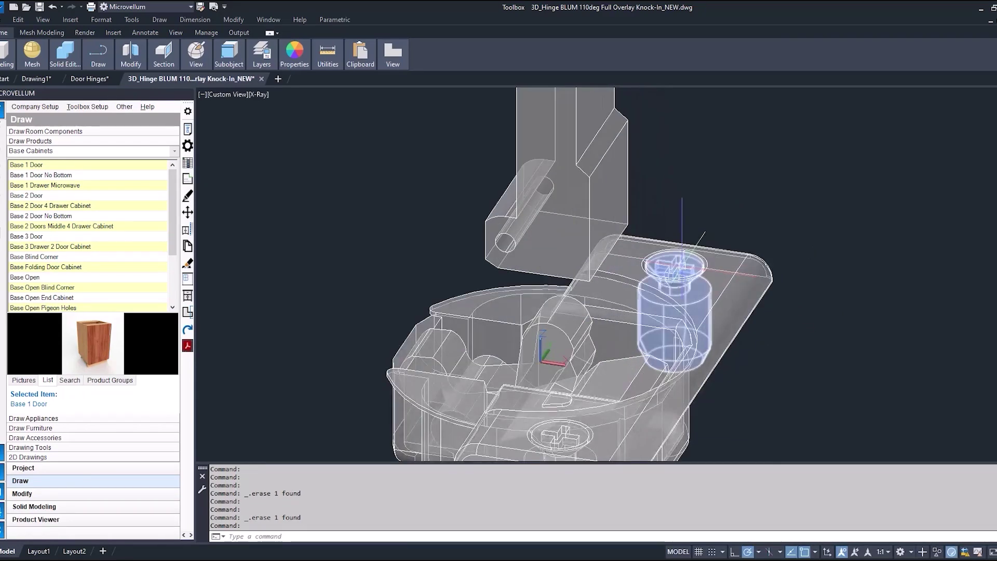
{"action": "left_click", "coordinate": [682, 269]}
{"action": "key", "text": "Delete"}
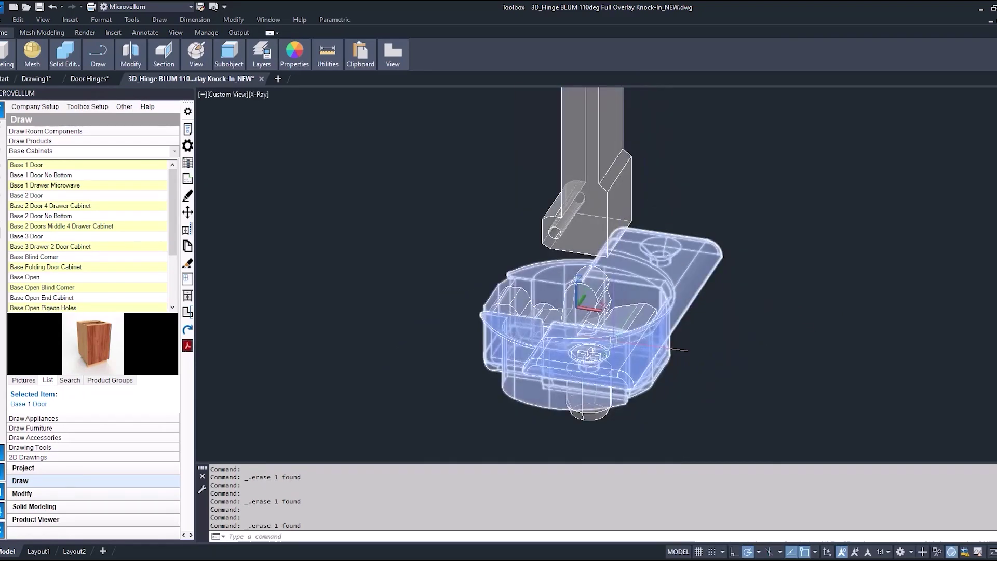
{"action": "scroll", "coordinate": [585, 273], "scroll_direction": "up", "scroll_amount": 2}
{"action": "middle_click_drag", "start_coordinate": [582, 356], "coordinate": [768, 278], "text": "shift"}
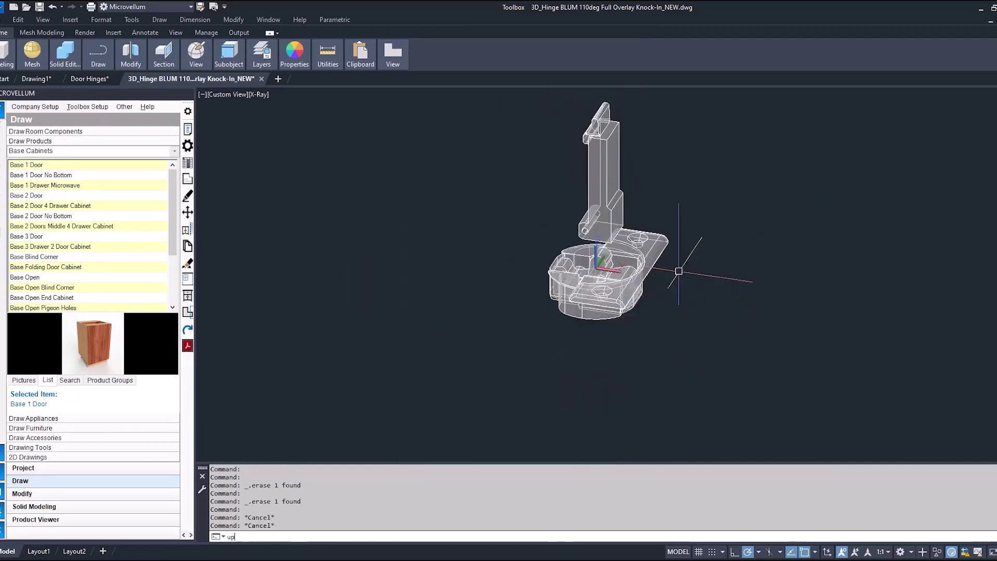
{"action": "type", "text": "upl"}
{"action": "key", "text": "Return"}
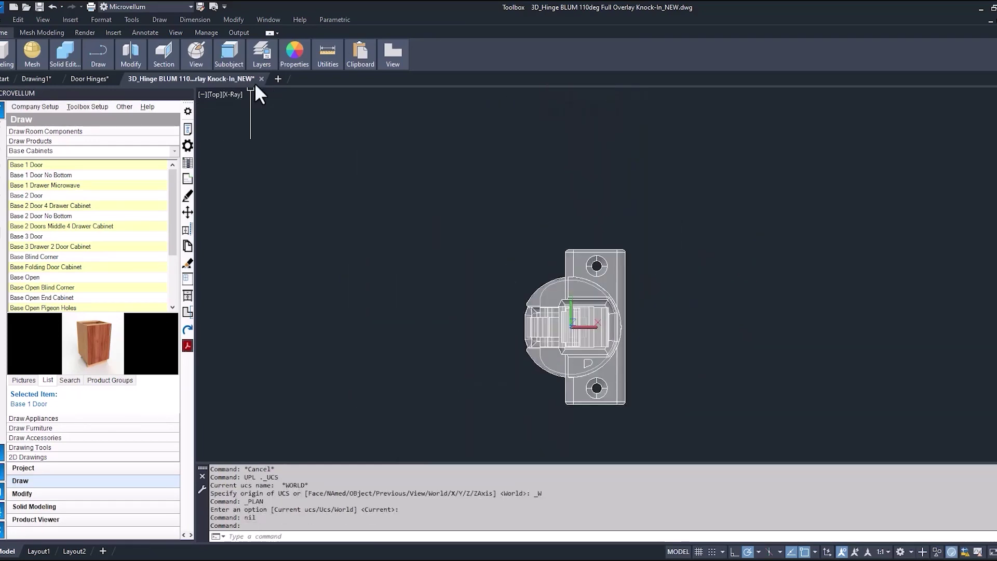
Save the closed hinge drawing, then orbit around the hinge in Door Hinges.dwg.
{"action": "left_click", "coordinate": [261, 79]}
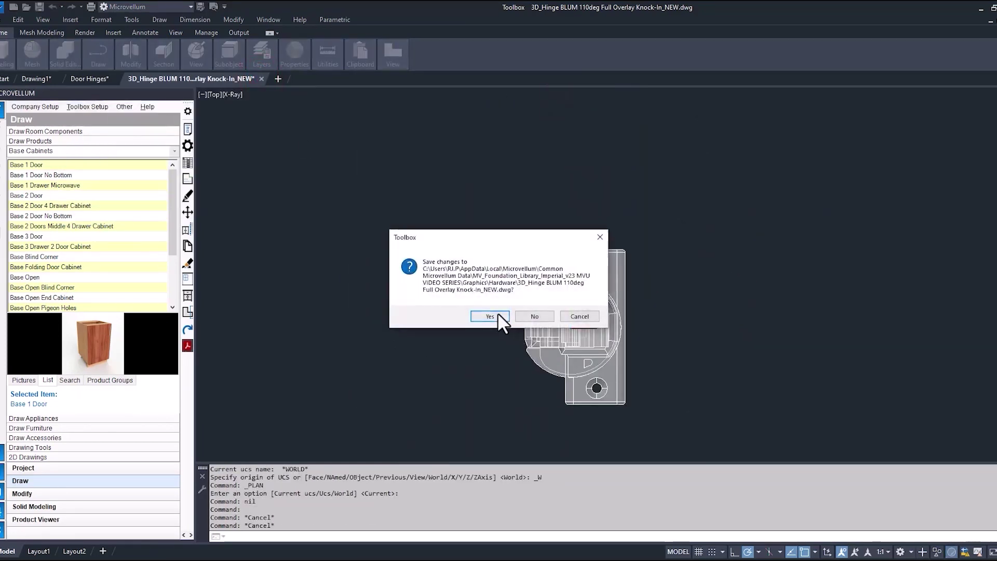
{"action": "left_click", "coordinate": [490, 316]}
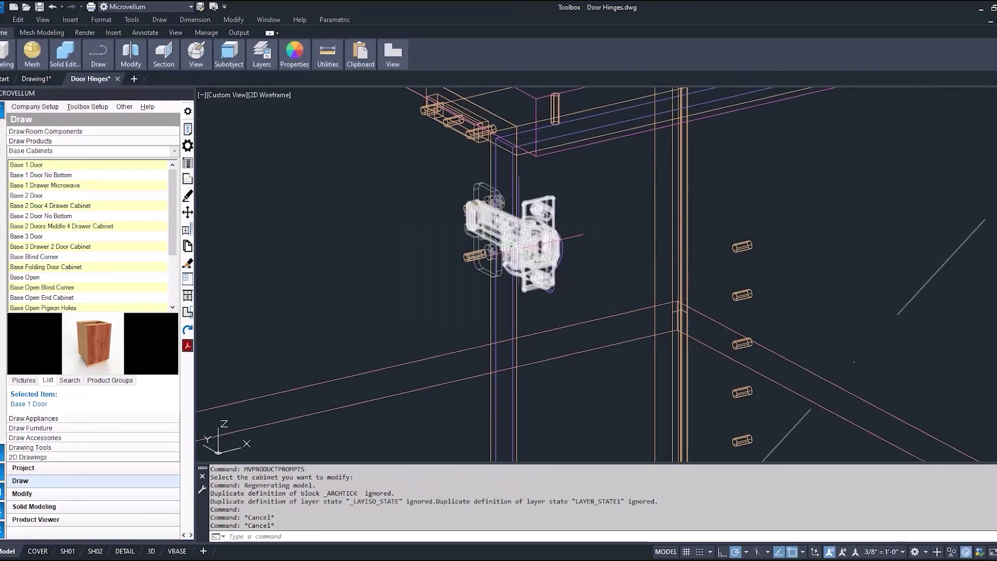
{"action": "left_click", "coordinate": [515, 246]}
{"action": "middle_click_drag", "start_coordinate": [585, 255], "coordinate": [490, 242], "text": "shift"}
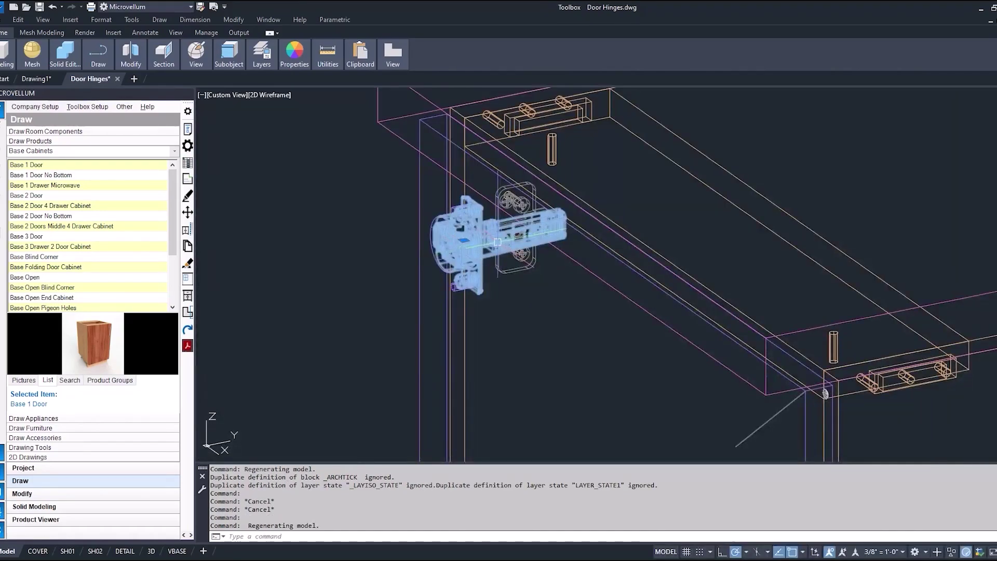
{"action": "scroll", "coordinate": [498, 242], "scroll_direction": "up", "scroll_amount": 5}
{"action": "middle_click_drag", "start_coordinate": [485, 249], "coordinate": [635, 265], "text": "shift"}
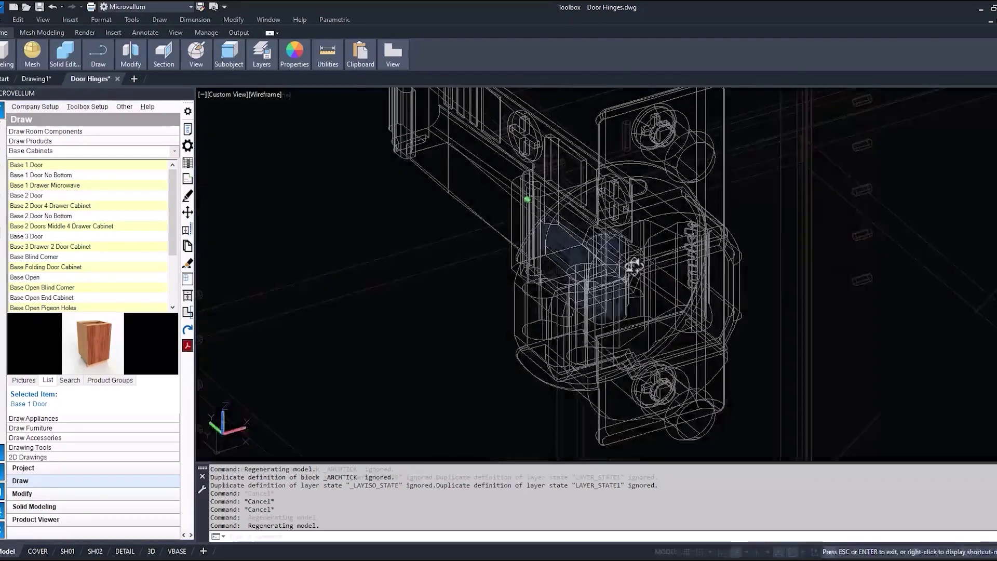
{"action": "scroll", "coordinate": [635, 266], "scroll_direction": "down", "scroll_amount": 5}
{"action": "scroll", "coordinate": [634, 266], "scroll_direction": "down", "scroll_amount": 3}
{"action": "mouse_move", "coordinate": [675, 276]}
{"action": "middle_mouse_down"}
{"action": "mouse_move", "coordinate": [596, 246]}
{"action": "mouse_move", "coordinate": [534, 201]}
{"action": "middle_mouse_up"}
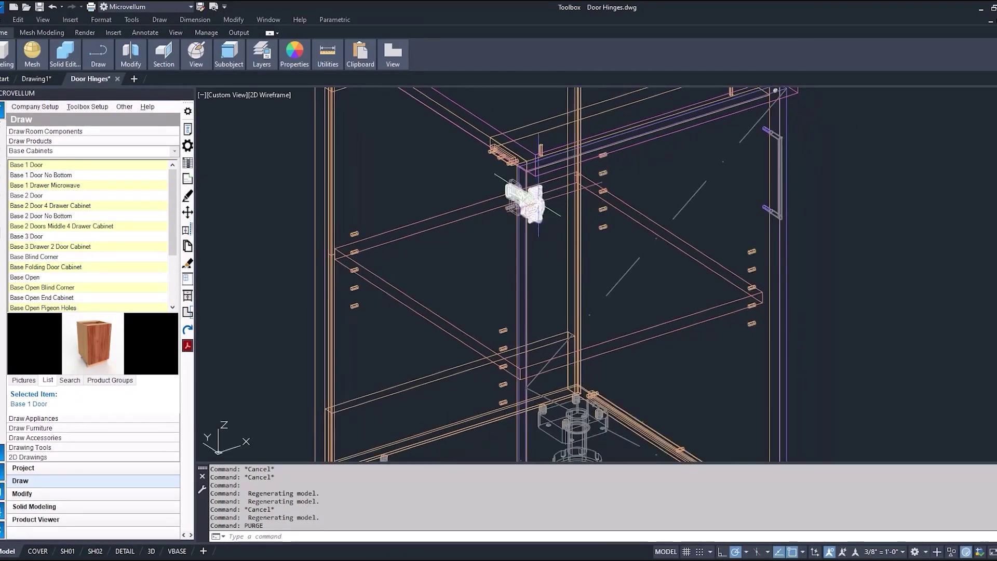
{"action": "scroll", "coordinate": [539, 207], "scroll_direction": "down", "scroll_amount": 5}
{"action": "scroll", "coordinate": [515, 327], "scroll_direction": "up", "scroll_amount": 5}
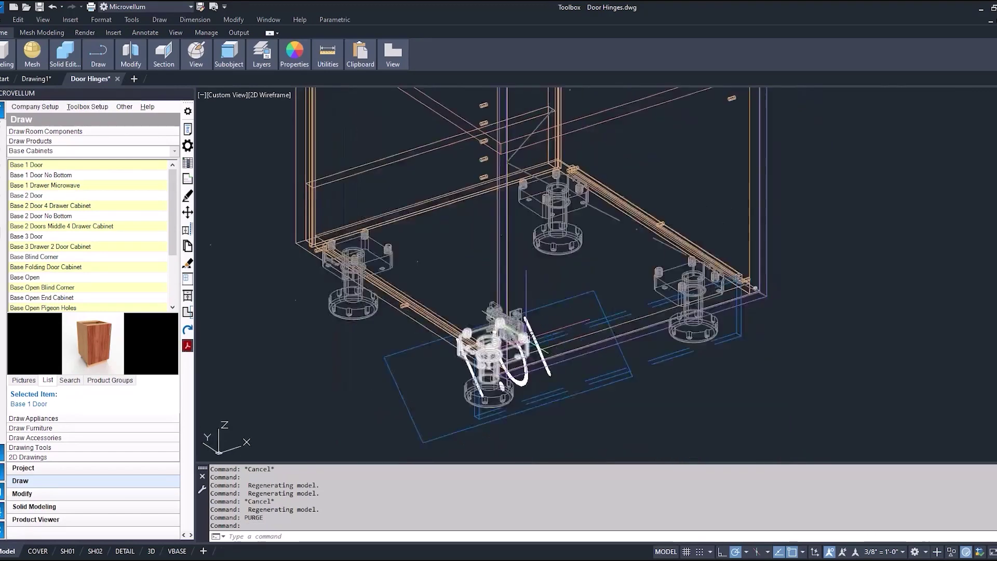
{"action": "scroll", "coordinate": [520, 302], "scroll_direction": "up", "scroll_amount": 2}
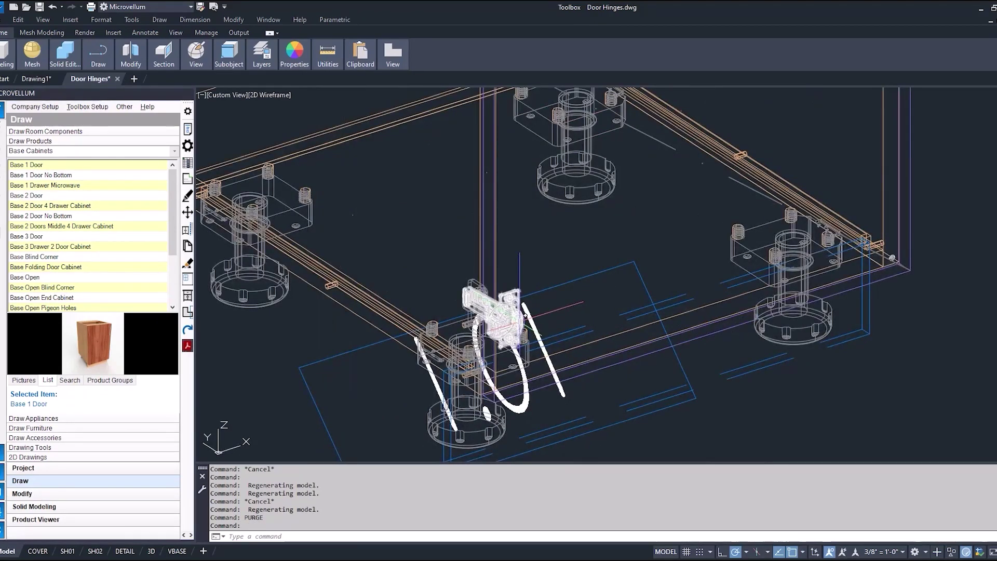
{"action": "scroll", "coordinate": [520, 302], "scroll_direction": "down", "scroll_amount": 2}
Erase the hinges and purge the unused 3D_HINGE Knock-In_NEW block with PU.
{"action": "key", "text": "Delete"}
{"action": "scroll", "coordinate": [495, 351], "scroll_direction": "up", "scroll_amount": 2}
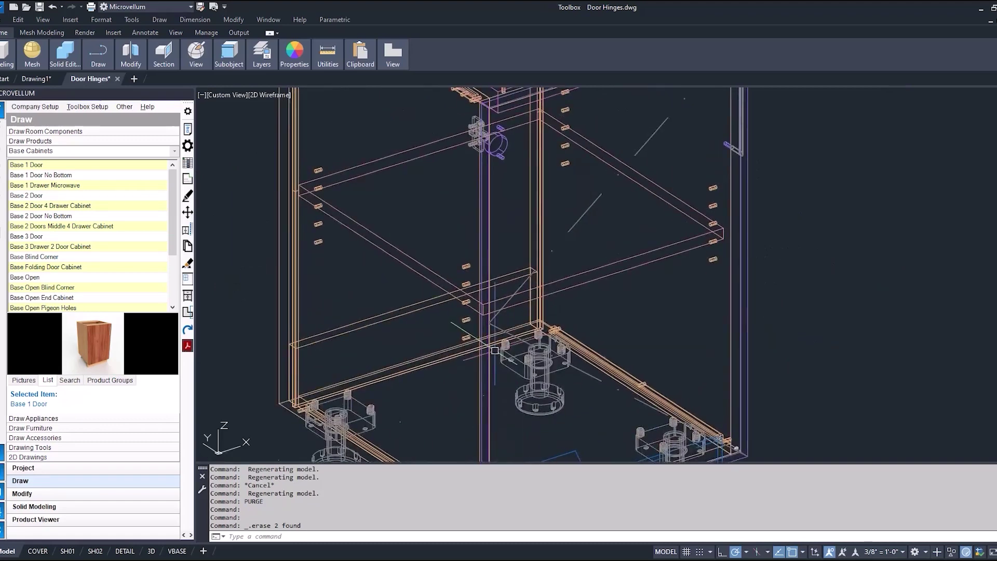
{"action": "scroll", "coordinate": [495, 351], "scroll_direction": "down", "scroll_amount": 2}
{"action": "type", "text": "pur"}
{"action": "key", "text": "Return"}
{"action": "left_click", "coordinate": [362, 222]}
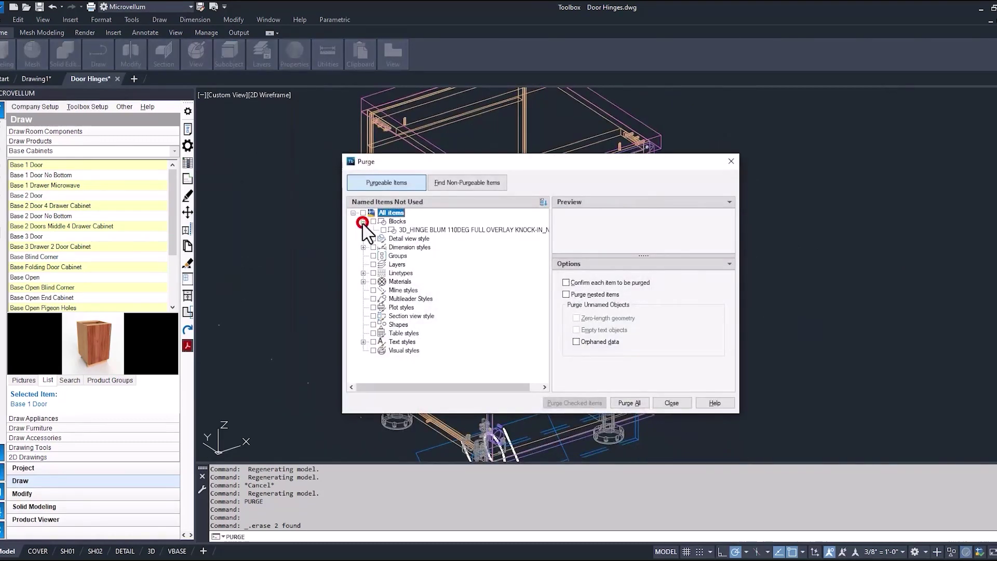
{"action": "left_click", "coordinate": [411, 230]}
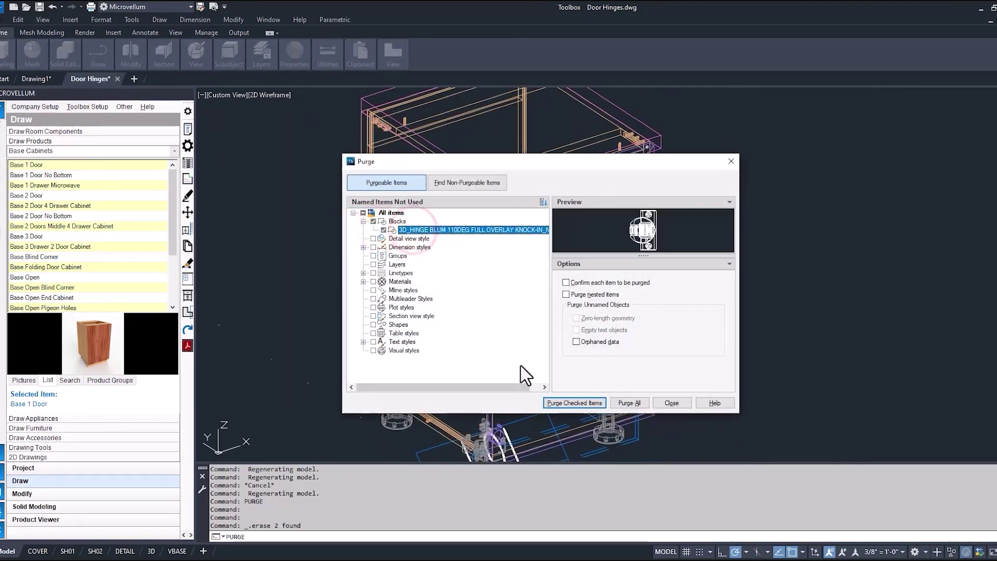
{"action": "left_click_drag", "start_coordinate": [507, 387], "coordinate": [517, 388]}
{"action": "left_click", "coordinate": [592, 403]}
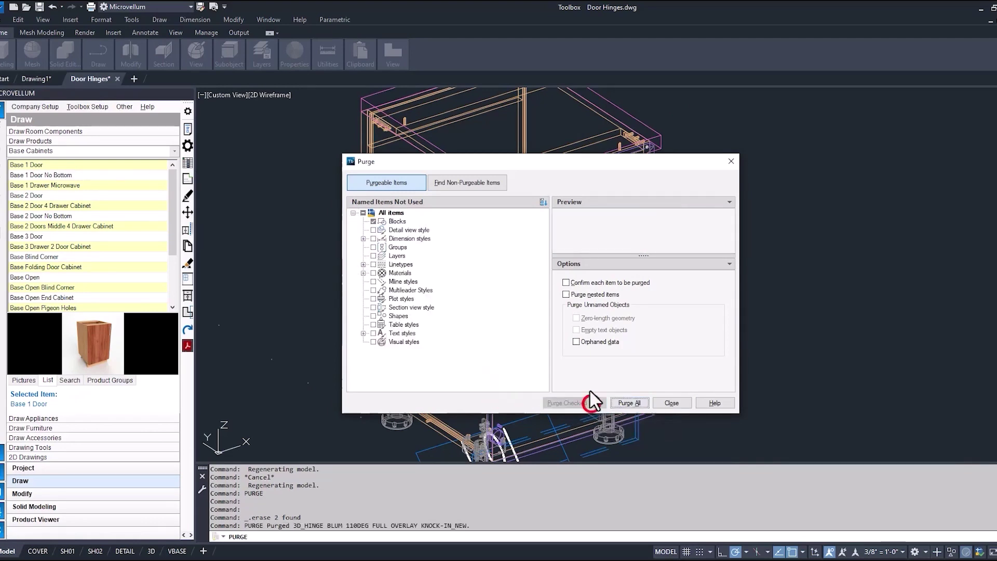
{"action": "left_click", "coordinate": [670, 404]}
Regenerate Base 1 Door through Product Prompts, orbit the new hinge, then undo to the earlier view.
{"action": "left_click", "coordinate": [189, 129]}
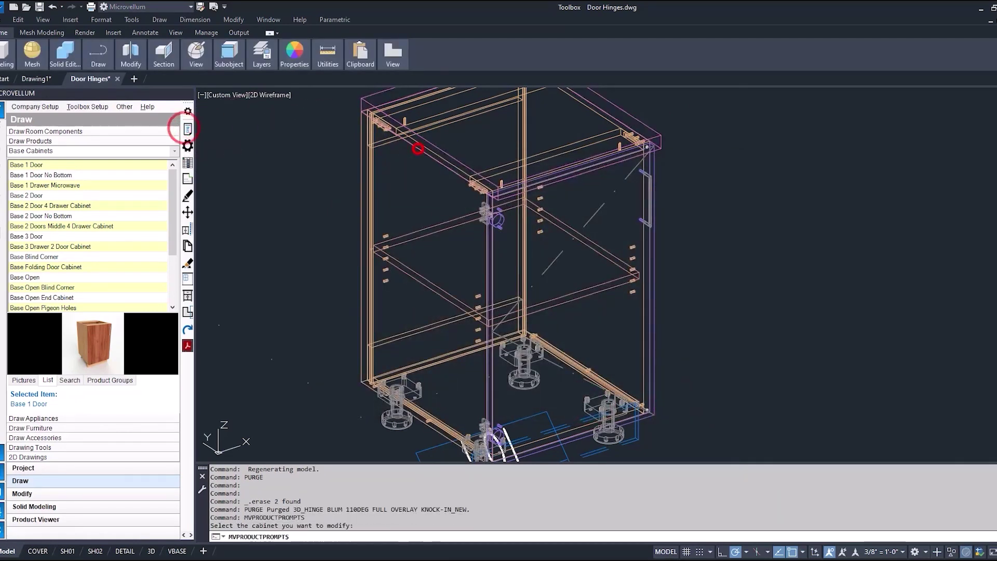
{"action": "left_click", "coordinate": [412, 151]}
{"action": "left_click", "coordinate": [693, 465]}
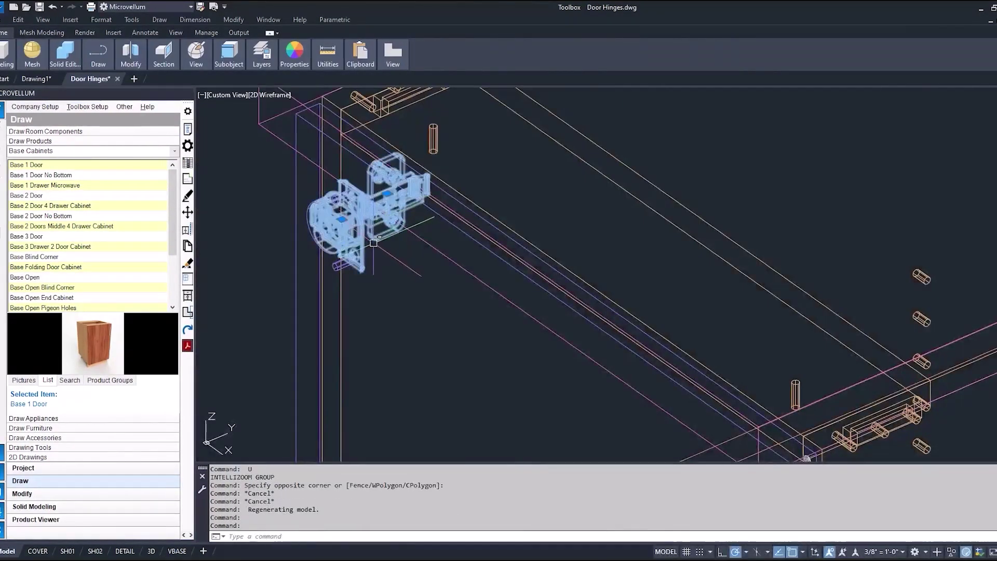
{"action": "mouse_move", "coordinate": [470, 382]}
{"action": "middle_mouse_down", "text": "shift"}
{"action": "mouse_move", "coordinate": [537, 386]}
{"action": "mouse_move", "coordinate": [458, 387]}
{"action": "middle_mouse_up", "text": "shift"}
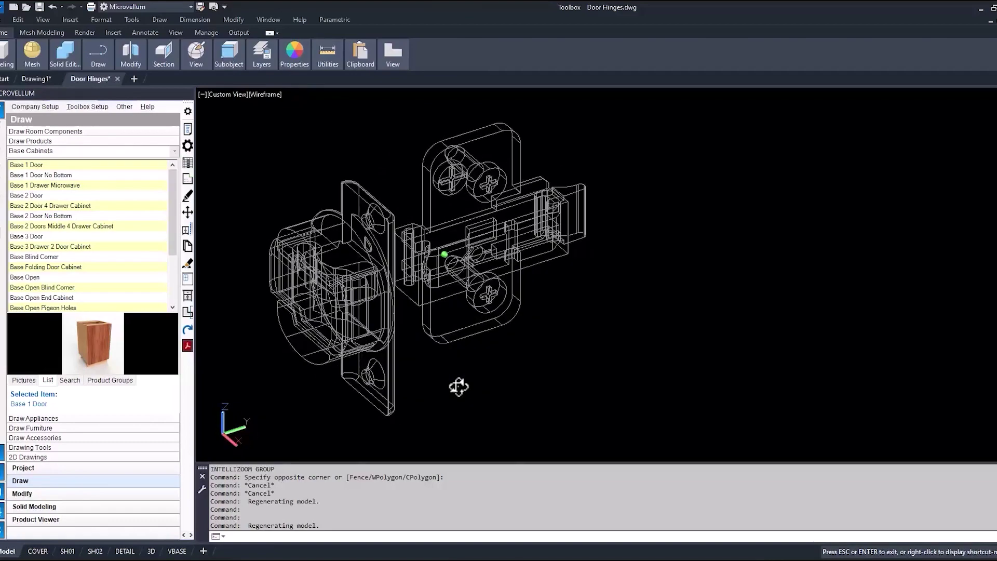
{"action": "key", "text": "Escape"}
{"action": "key", "text": "ctrl+z"}
{"action": "key", "text": "ctrl+z"}
{"action": "key", "text": "ctrl+z"}
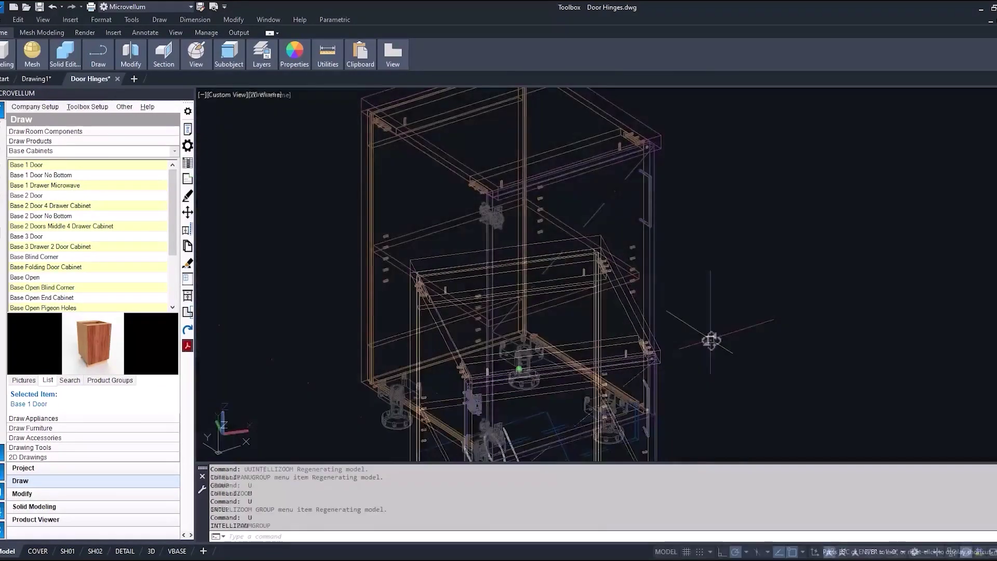
{"action": "key", "text": "ctrl+z"}
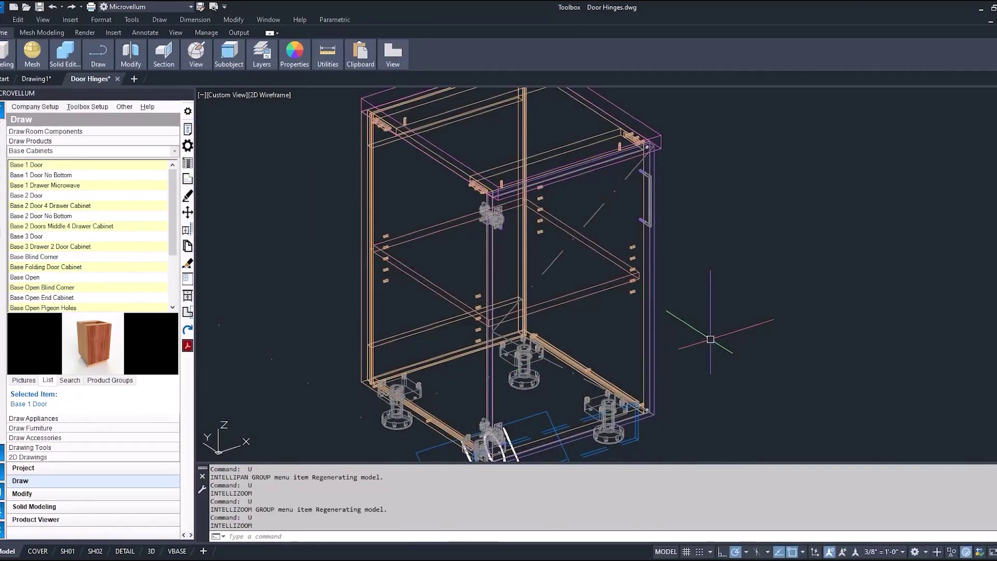